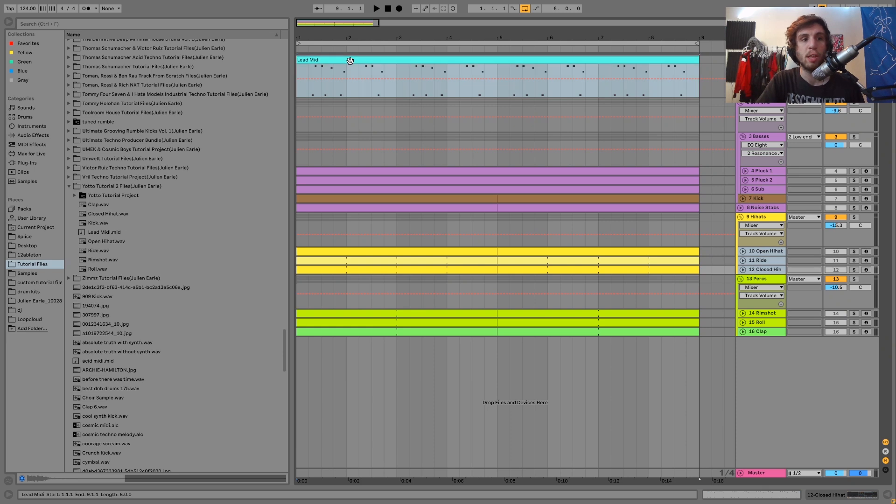
Play back the soloed lead and open the notes of the Lead Midi clip.
{"action": "key", "text": "space"}
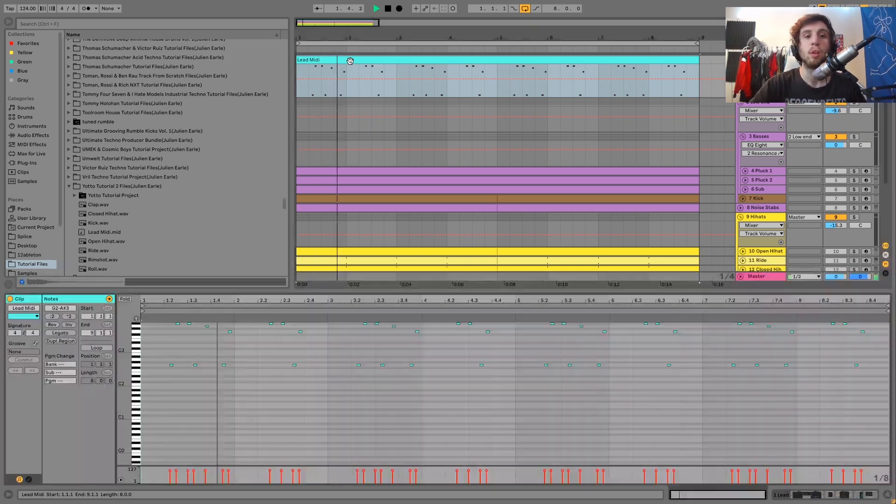
{"action": "double_click", "coordinate": [350, 60]}
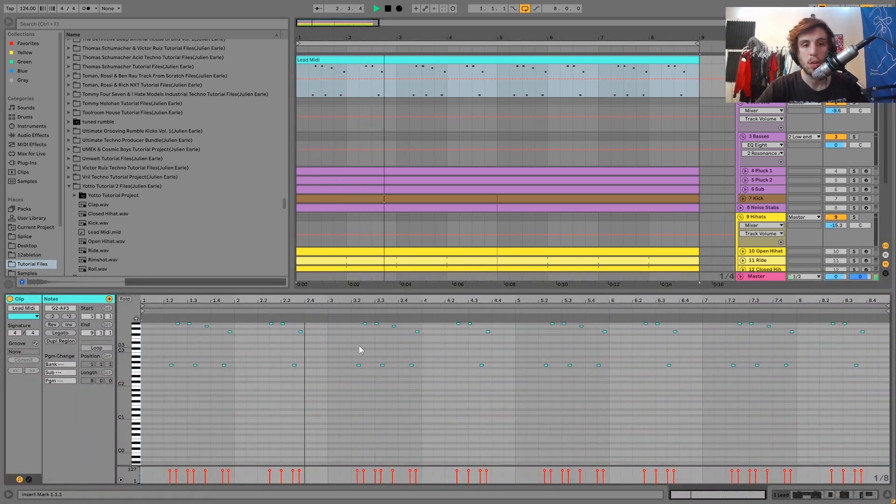
{"action": "key", "text": "space"}
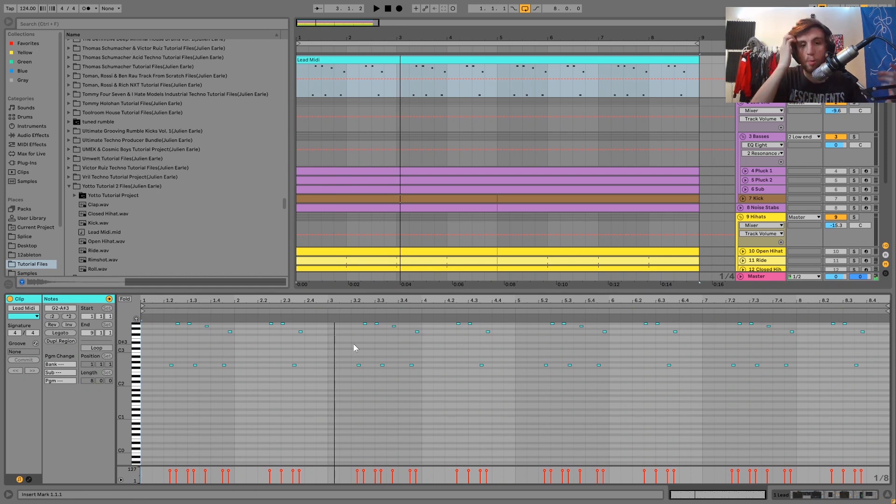
Examine the lead pattern by selecting all G2 notes and the first two A#3 notes in the first bar.
{"action": "left_click", "coordinate": [136, 367]}
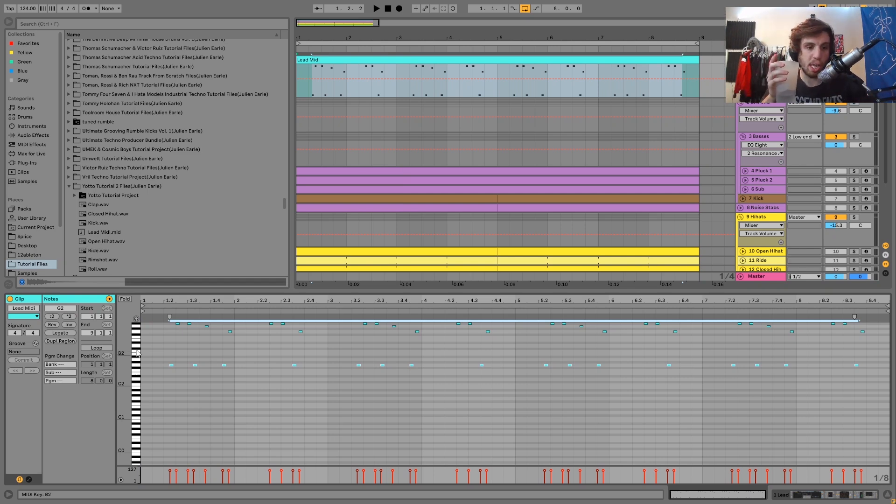
{"action": "mouse_move", "coordinate": [123, 348]}
{"action": "left_mouse_down"}
{"action": "mouse_move", "coordinate": [125, 387]}
{"action": "mouse_move", "coordinate": [126, 347]}
{"action": "left_mouse_up"}
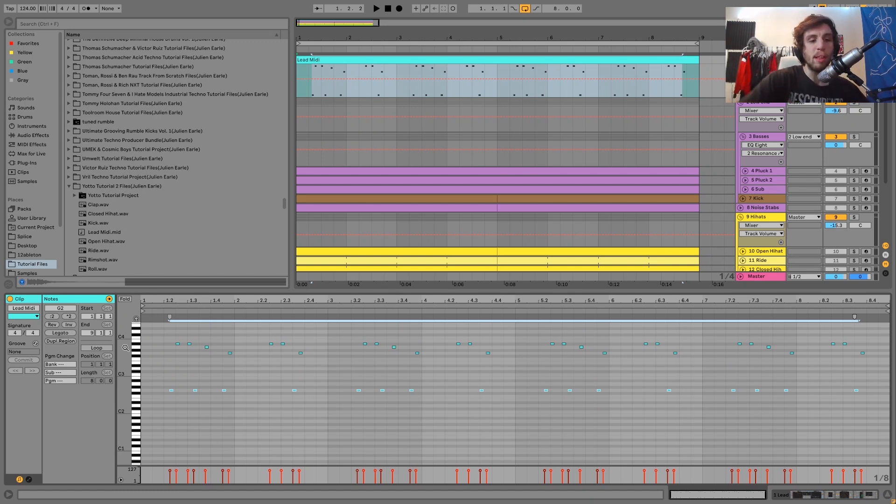
{"action": "left_click_drag", "start_coordinate": [241, 405], "coordinate": [163, 376]}
{"action": "left_click_drag", "start_coordinate": [167, 334], "coordinate": [192, 352]}
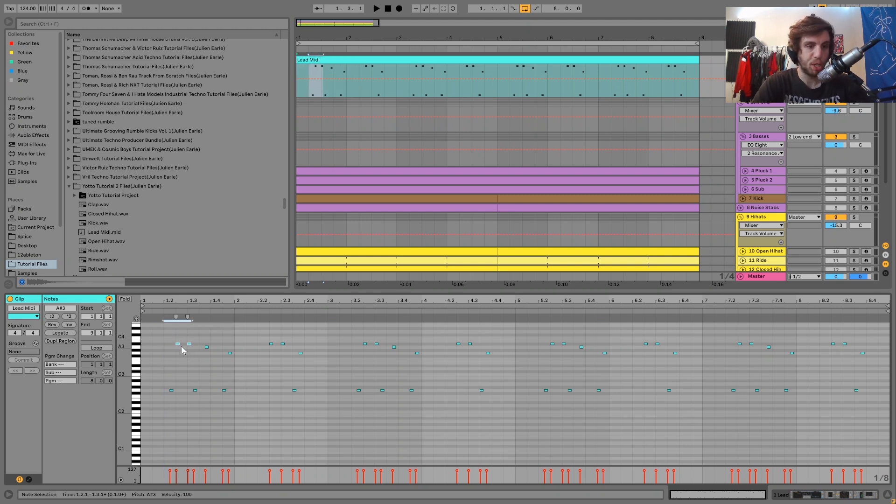
{"action": "left_click", "coordinate": [186, 345]}
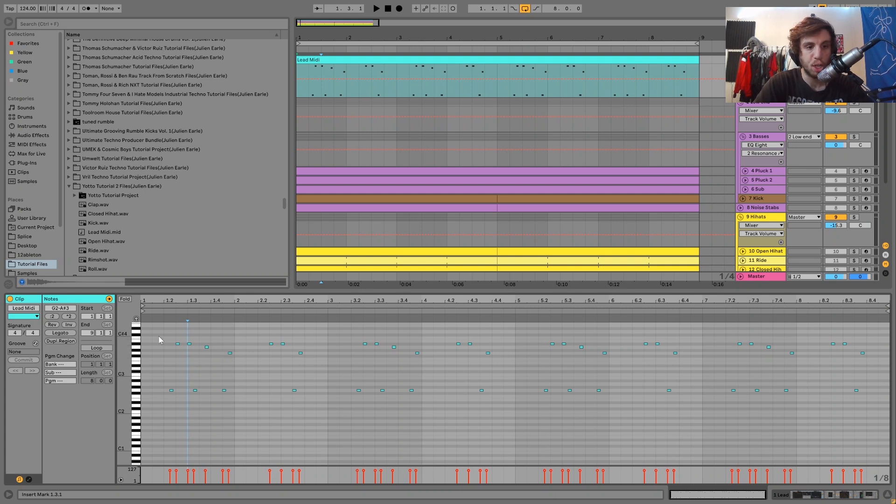
Try the first bar's upper lead notes one octave lower, restore their octave, and play back the lead.
{"action": "left_click_drag", "start_coordinate": [166, 335], "coordinate": [237, 359]}
{"action": "key", "text": "shift+Down"}
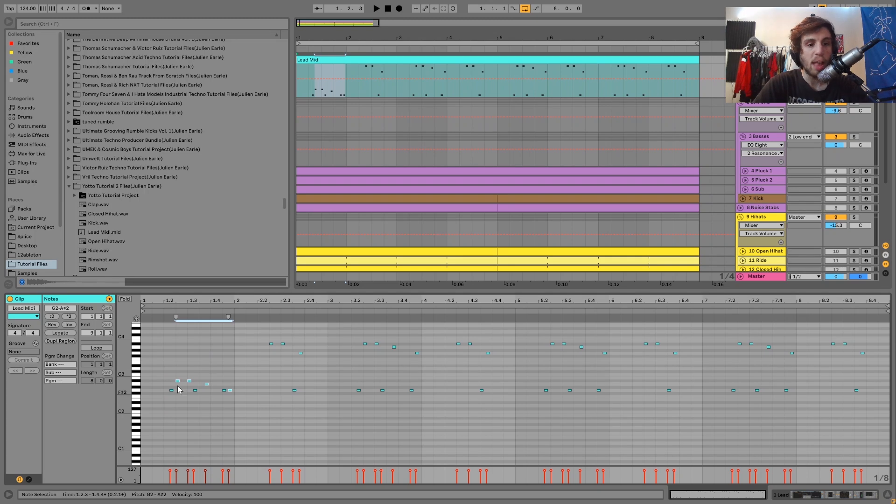
{"action": "key", "text": "shift+Up"}
{"action": "key", "text": "space"}
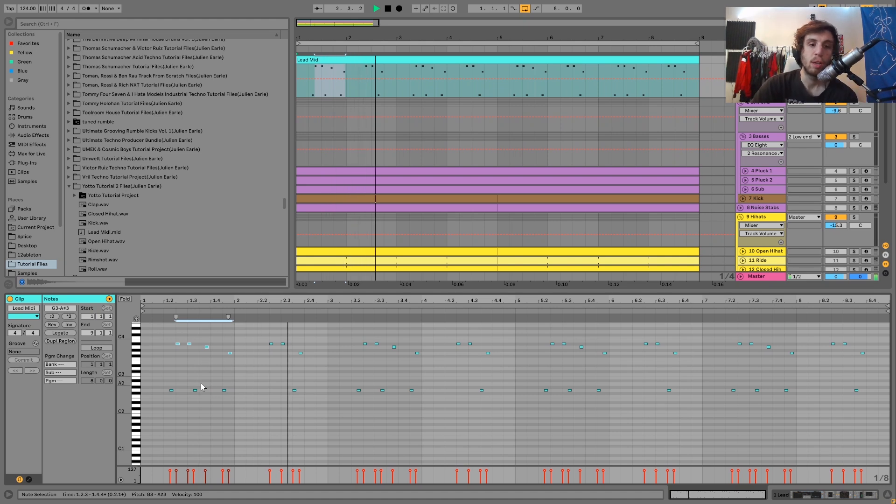
{"action": "key", "text": "space"}
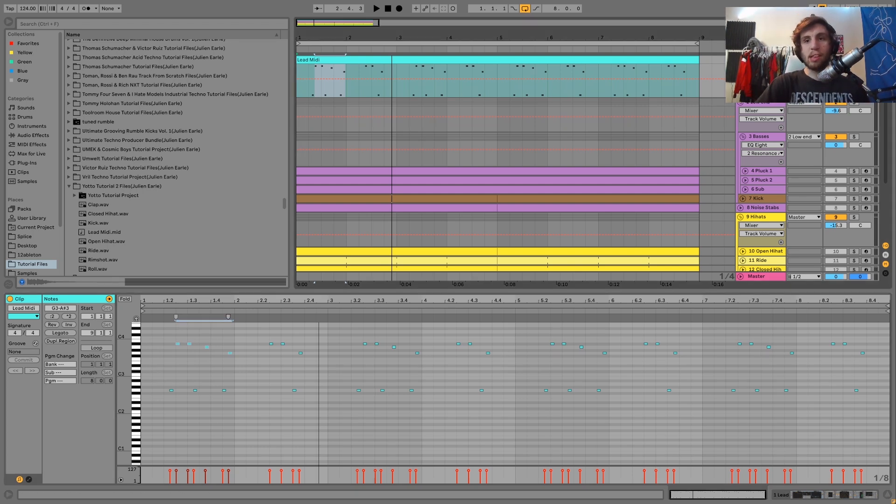
Show the lead track's device chain and inspect Wavetable's modulation matrix during playback.
{"action": "key", "text": "shift+Tab"}
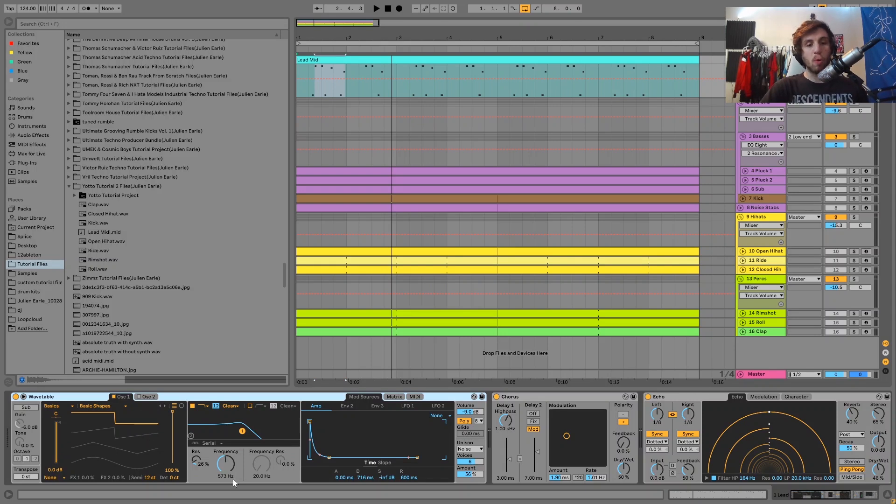
{"action": "key", "text": "space"}
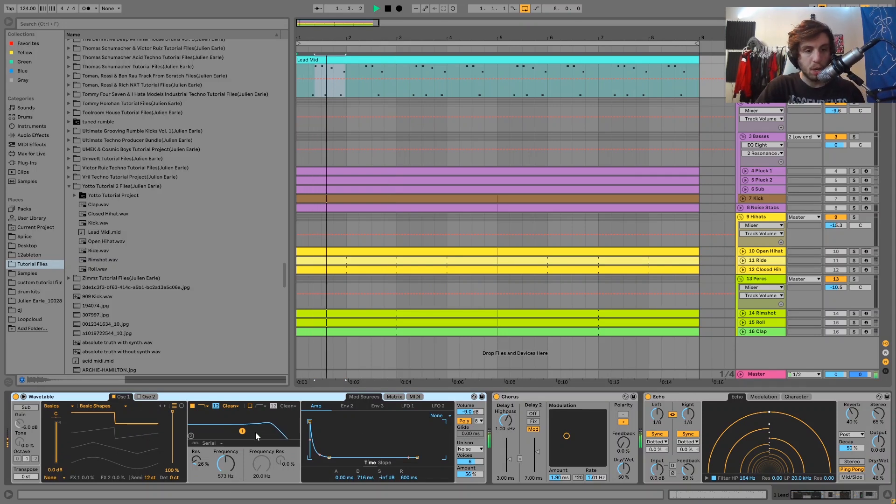
{"action": "left_click", "coordinate": [392, 397]}
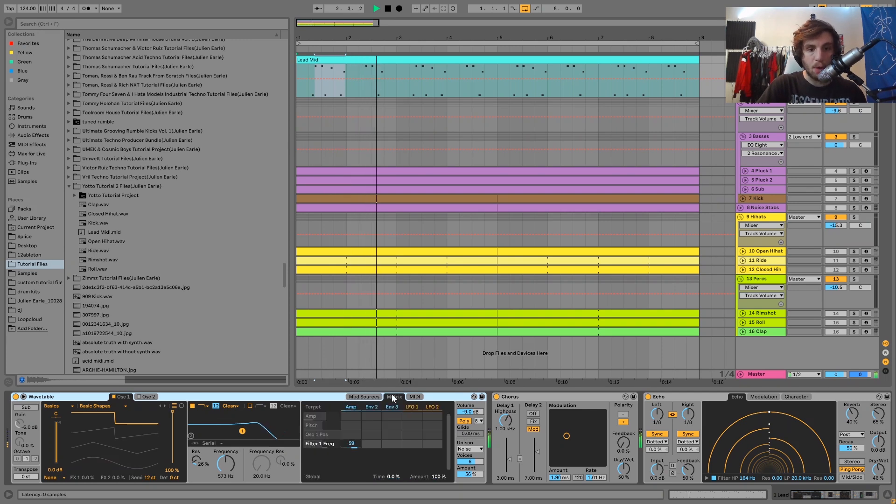
{"action": "left_click", "coordinate": [372, 444]}
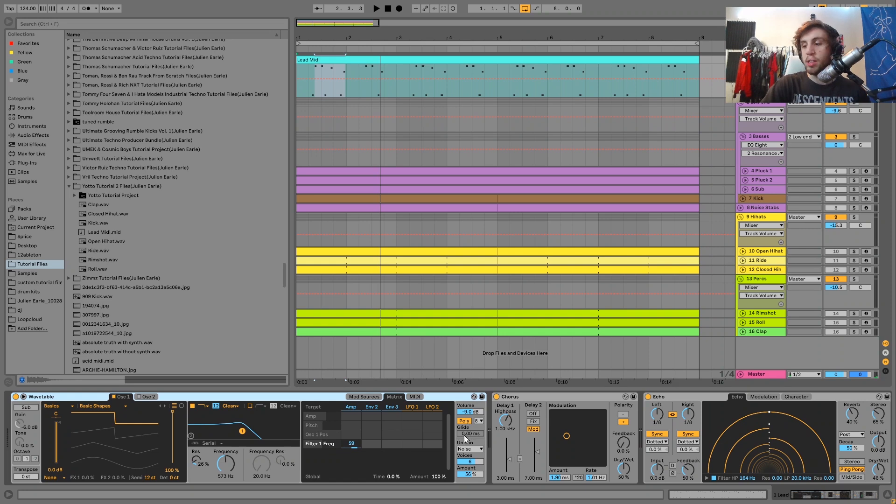
{"action": "key", "text": "space"}
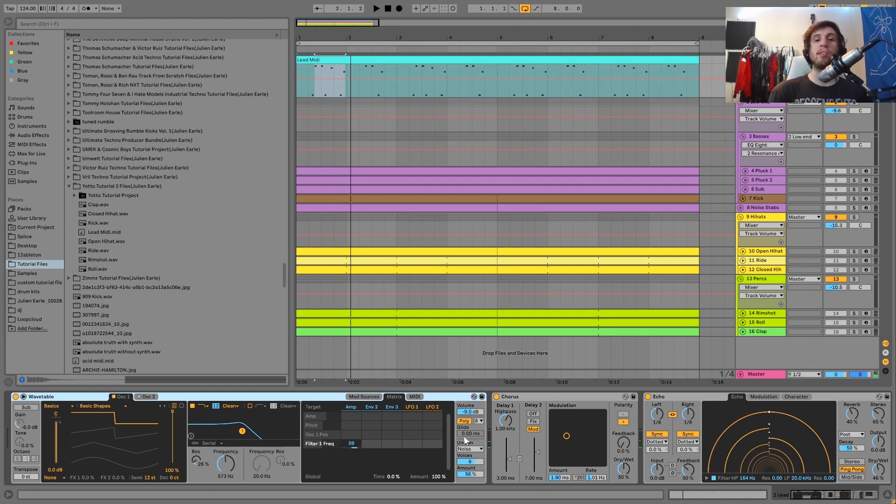
Play the lead while examining its Chorus, Echo, Drum Buss and Auto Filter effects.
{"action": "key", "text": "space"}
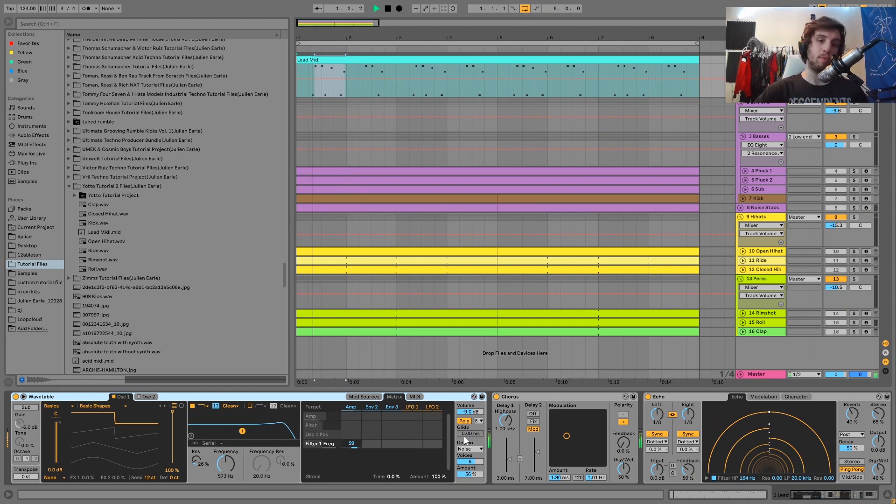
{"action": "scroll", "coordinate": [465, 440], "scroll_direction": "right", "scroll_amount": 5}
{"action": "key", "text": "space"}
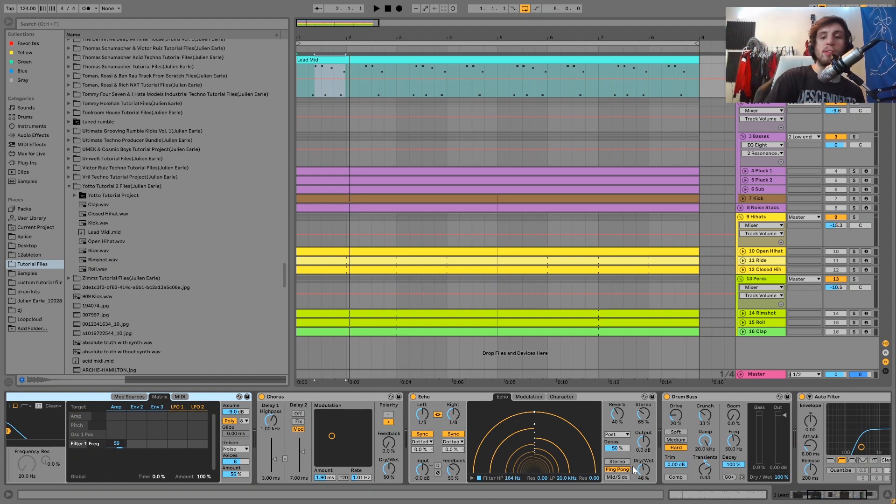
{"action": "key", "text": "space"}
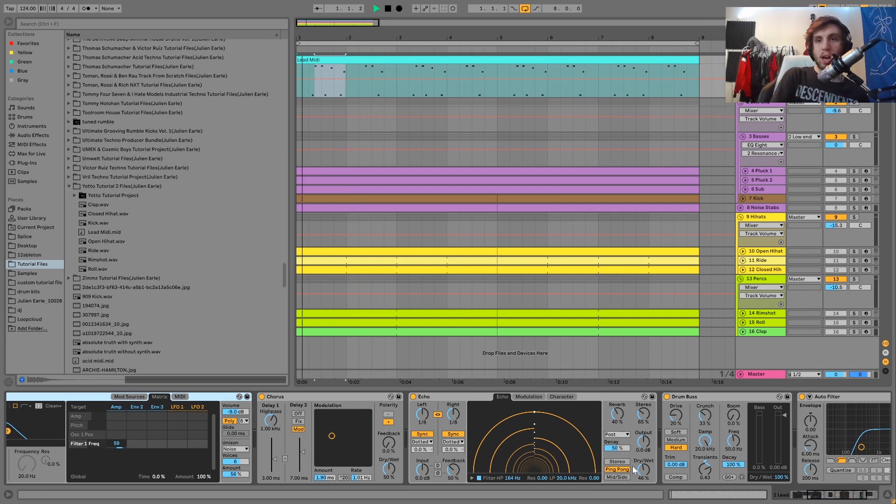
{"action": "key", "text": "space"}
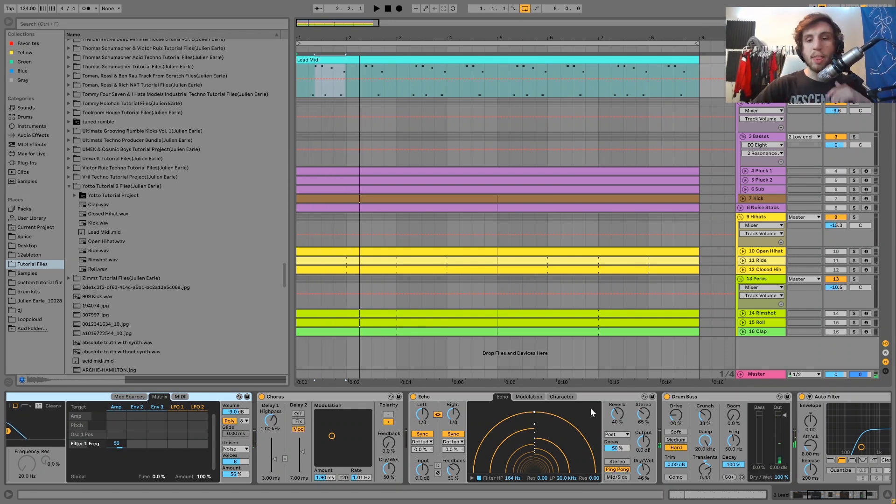
{"action": "scroll", "coordinate": [615, 409], "scroll_direction": "right", "scroll_amount": 5}
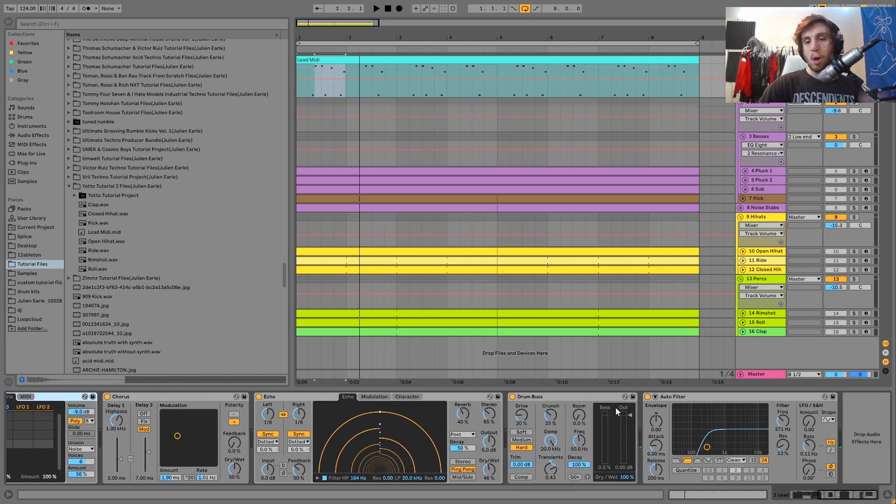
Audition the loop with all tracks unsoloed, and solo the lead again.
{"action": "key", "text": "space"}
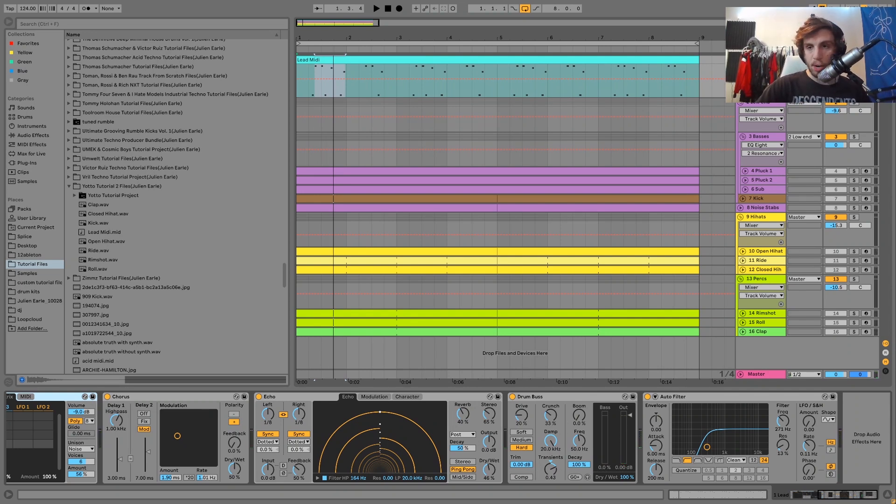
{"action": "key", "text": "space"}
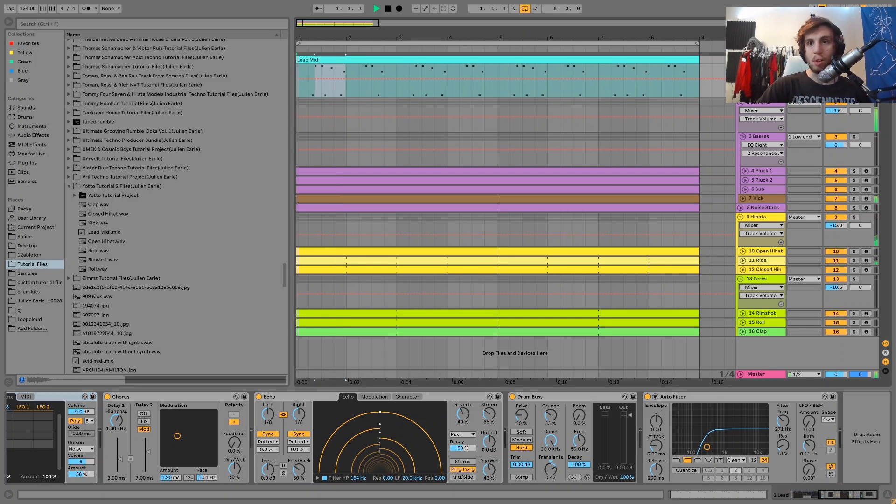
{"action": "key", "text": "space"}
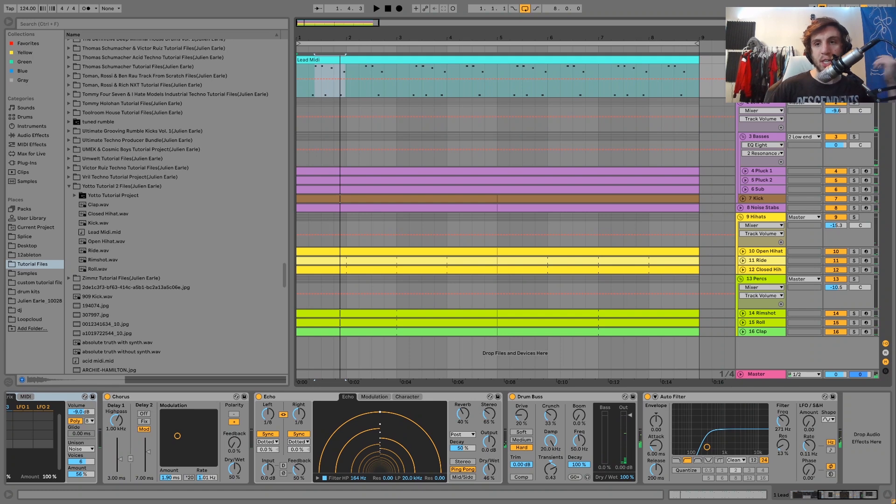
{"action": "key", "text": "s"}
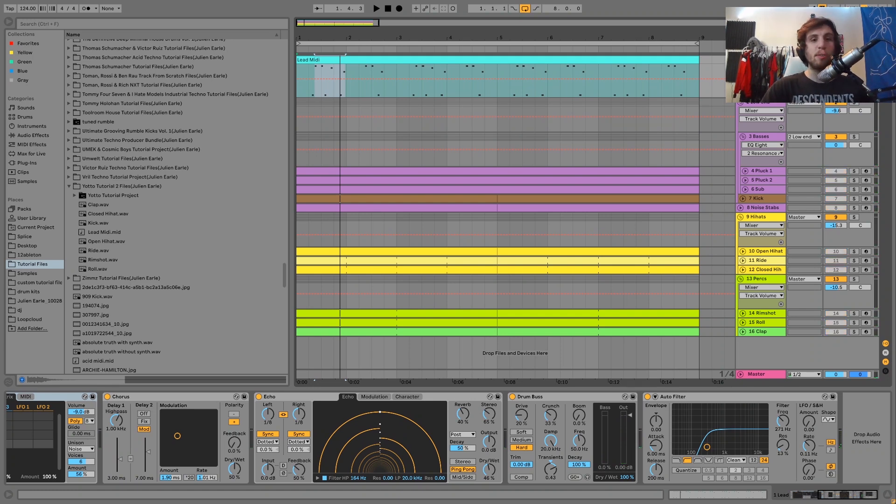
{"action": "left_click", "coordinate": [682, 395]}
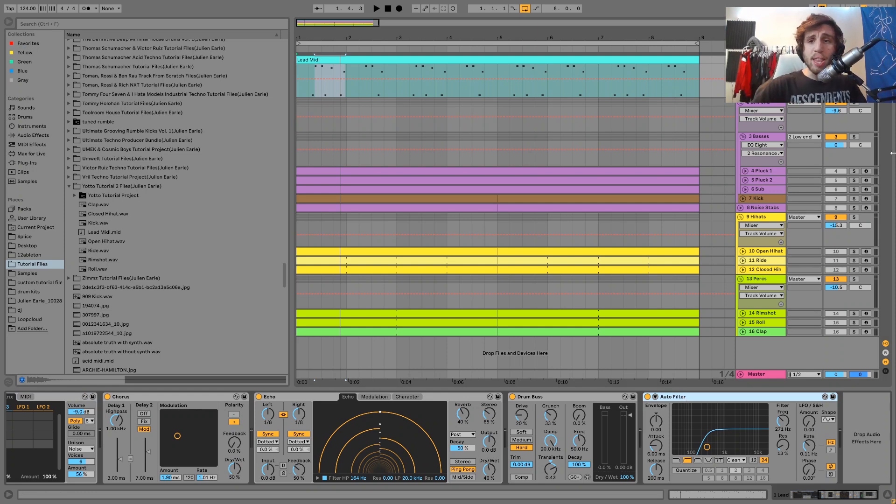
Solo and play the Basses group, and unfold its Pluck 1, Pluck 2 and Sub tracks.
{"action": "left_click", "coordinate": [854, 136]}
{"action": "key", "text": "space"}
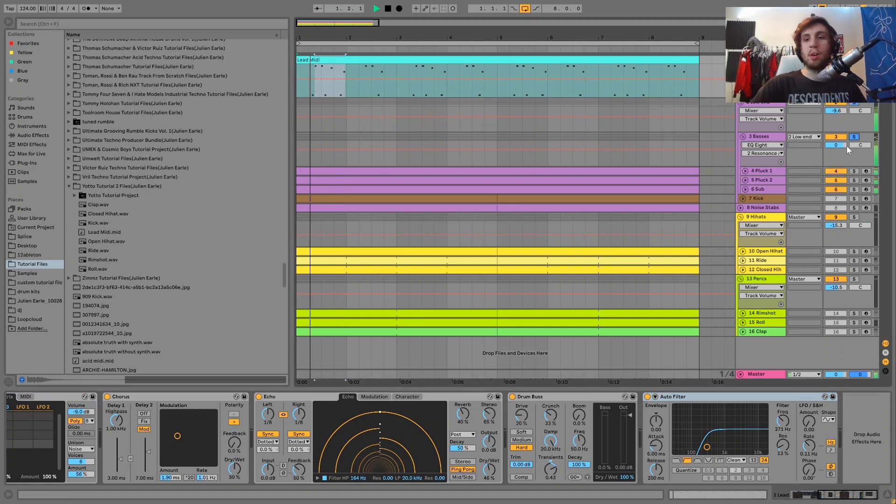
{"action": "left_click", "coordinate": [745, 171]}
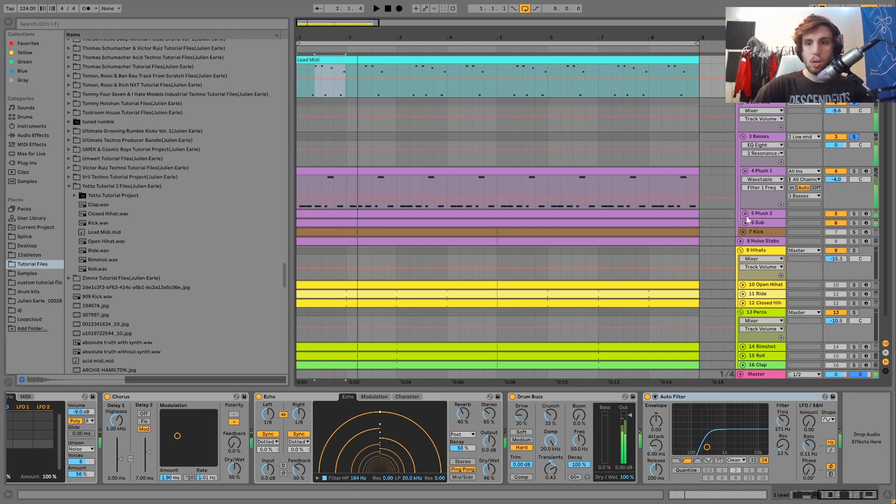
{"action": "left_click", "coordinate": [746, 214]}
{"action": "left_click", "coordinate": [745, 256]}
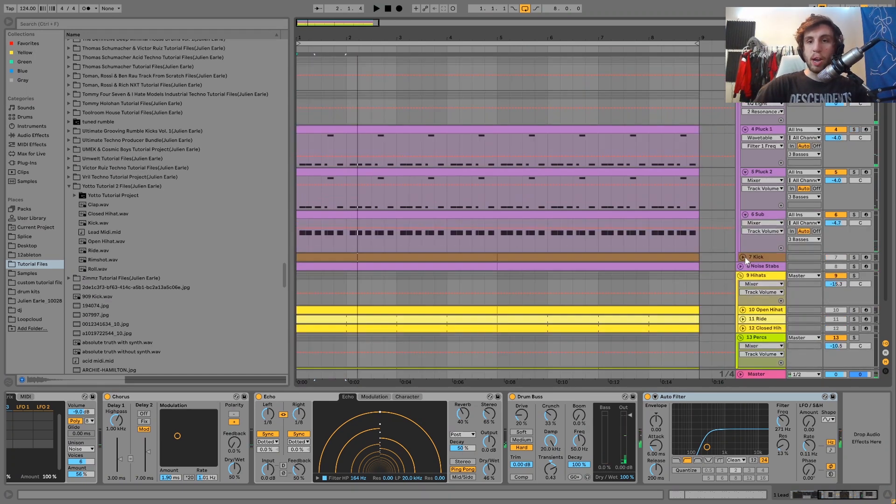
Solo the Pluck 1 track and listen to it.
{"action": "left_click", "coordinate": [854, 127]}
{"action": "key", "text": "space"}
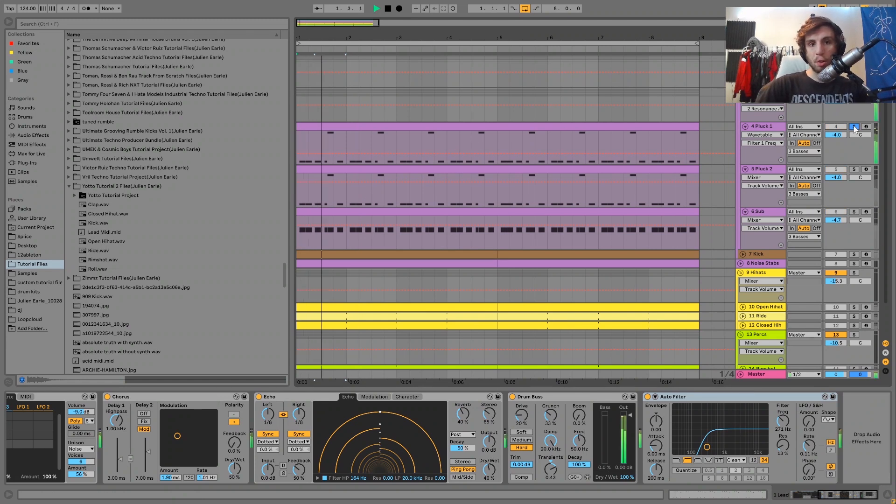
{"action": "key", "text": "space"}
Solo and play the Pluck 2 track, and show its device chain.
{"action": "left_click", "coordinate": [854, 169]}
{"action": "key", "text": "space"}
{"action": "left_click", "coordinate": [756, 169]}
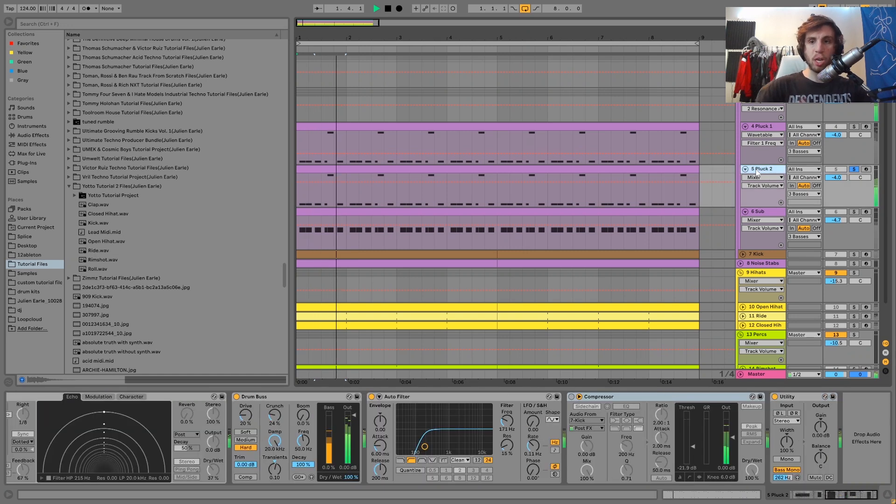
{"action": "key", "text": "space"}
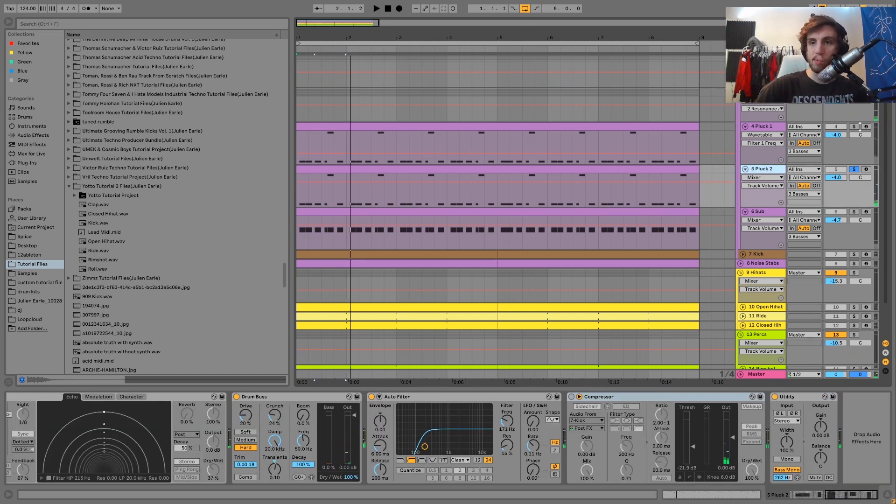
Compare the sound of Pluck 1 and Pluck 2 by soloing and playing each in turn.
{"action": "left_click", "coordinate": [857, 127]}
{"action": "key", "text": "space"}
{"action": "key", "text": "space"}
{"action": "left_click", "coordinate": [854, 169]}
{"action": "key", "text": "space"}
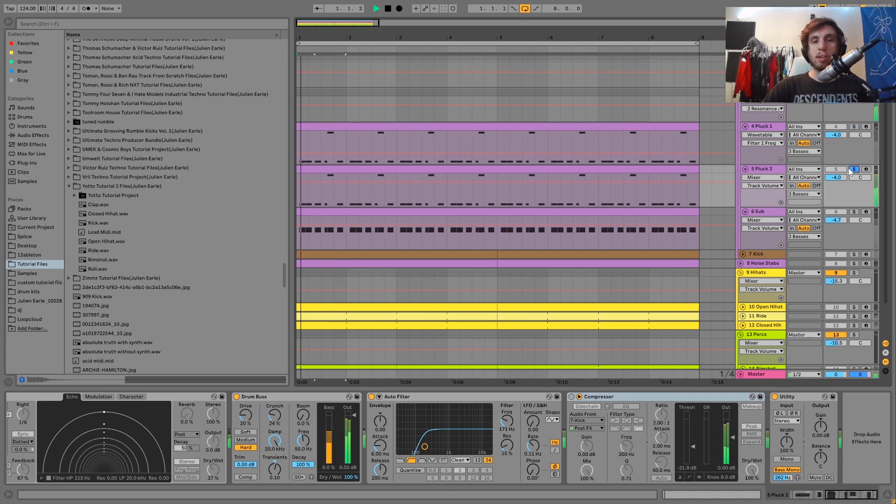
{"action": "key", "text": "space"}
Solo the Sub track, show its Analog and Drum Buss devices, and play it.
{"action": "left_click", "coordinate": [854, 211]}
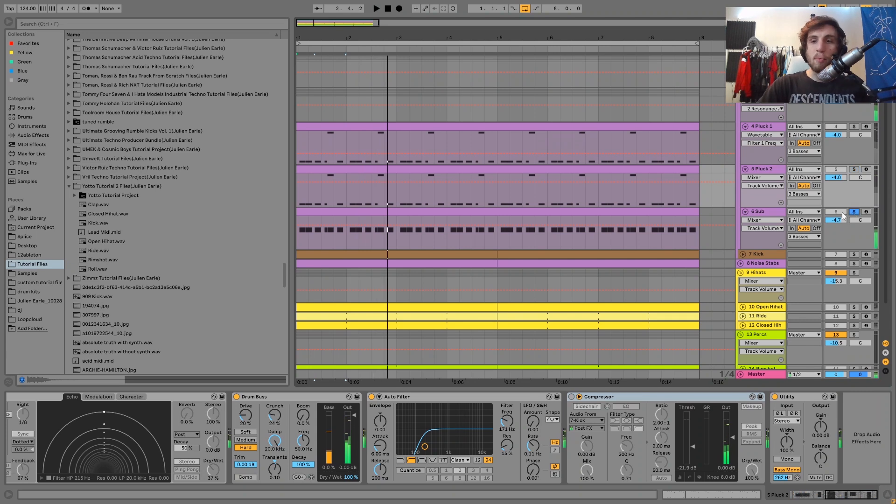
{"action": "left_click", "coordinate": [768, 211]}
{"action": "key", "text": "space"}
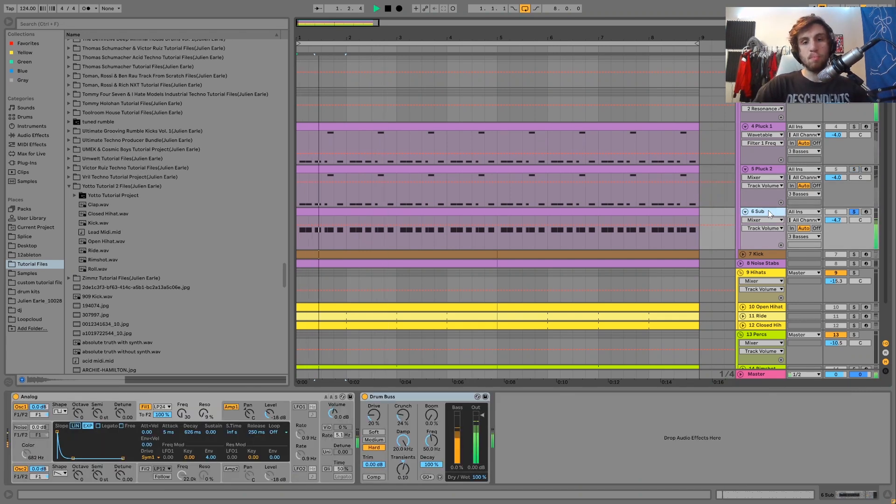
{"action": "key", "text": "space"}
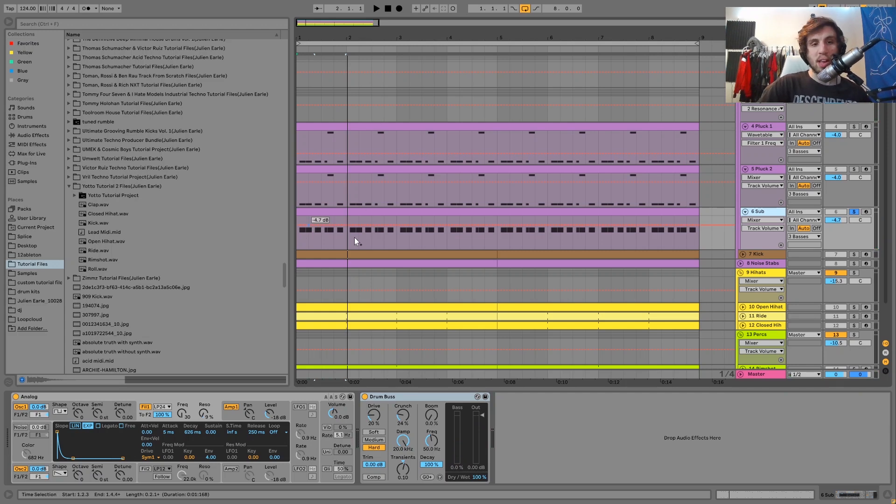
Open the Pluck 2 and Sub clips in turn to compare their MIDI note patterns.
{"action": "left_click", "coordinate": [337, 171]}
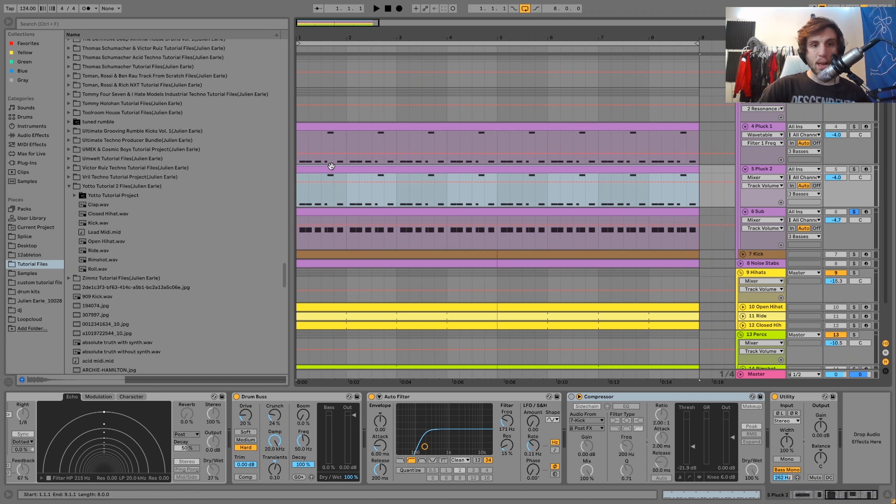
{"action": "double_click", "coordinate": [331, 166]}
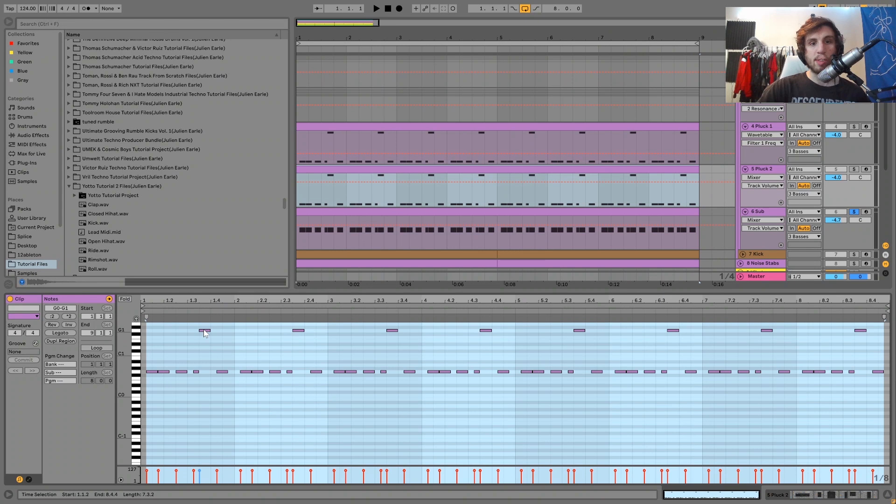
{"action": "left_click", "coordinate": [355, 219]}
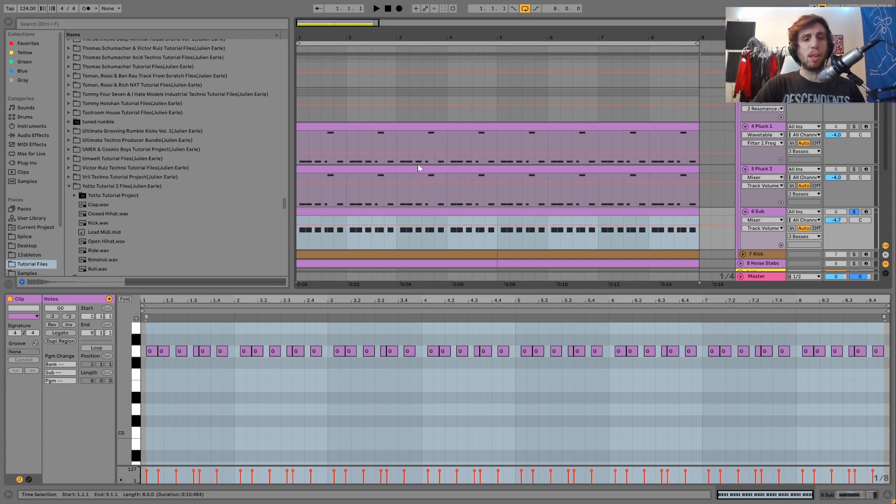
{"action": "left_click", "coordinate": [418, 182]}
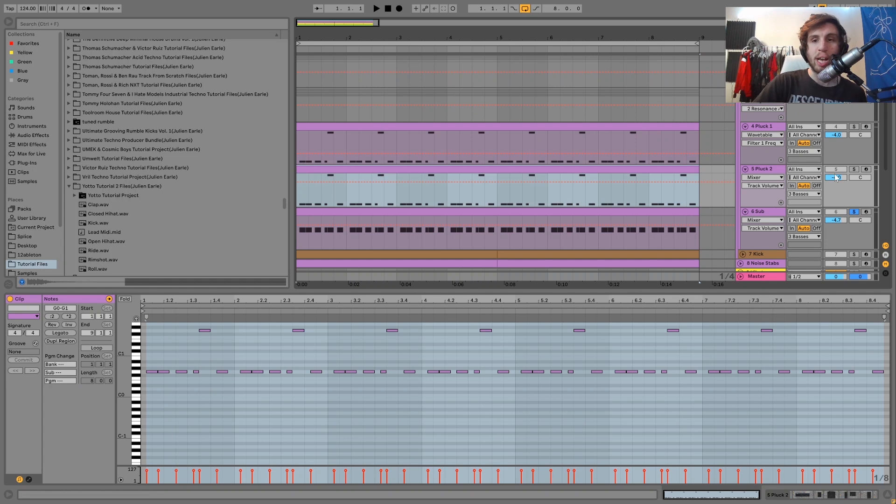
Show the Pluck 2 device chain, turn off the Sub track's solo and play the basses together with the kick.
{"action": "left_click", "coordinate": [767, 168]}
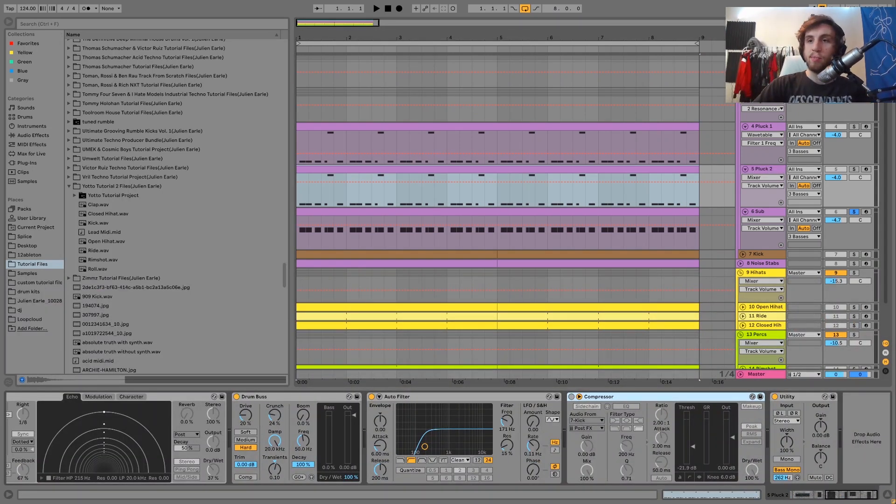
{"action": "key", "text": "space"}
{"action": "key", "text": "space"}
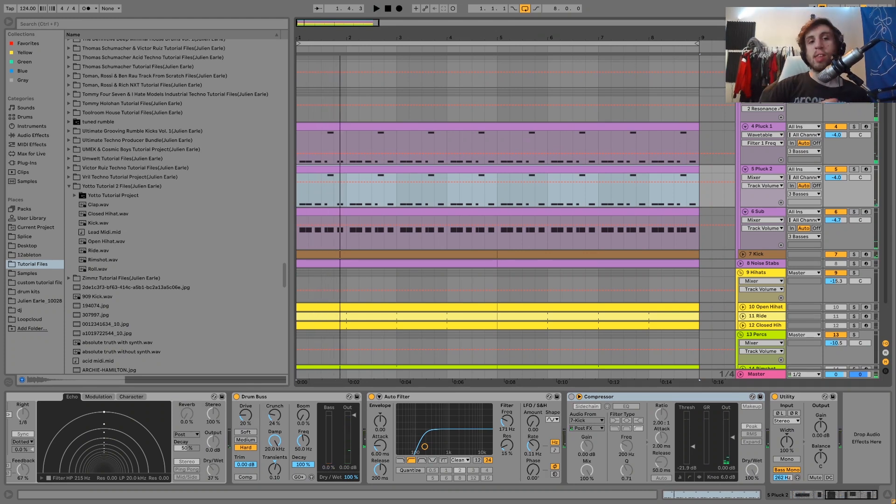
{"action": "key", "text": "space"}
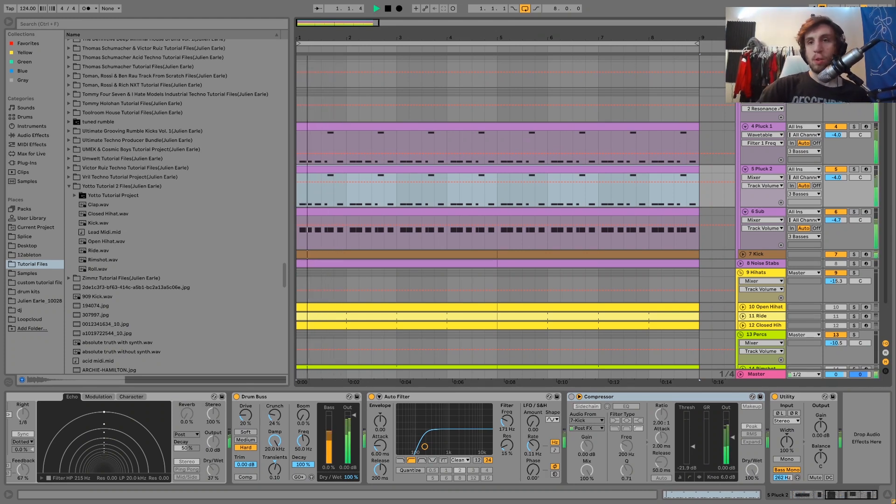
Show the Pluck 1 device chain, solo the track and play it.
{"action": "left_click", "coordinate": [757, 126]}
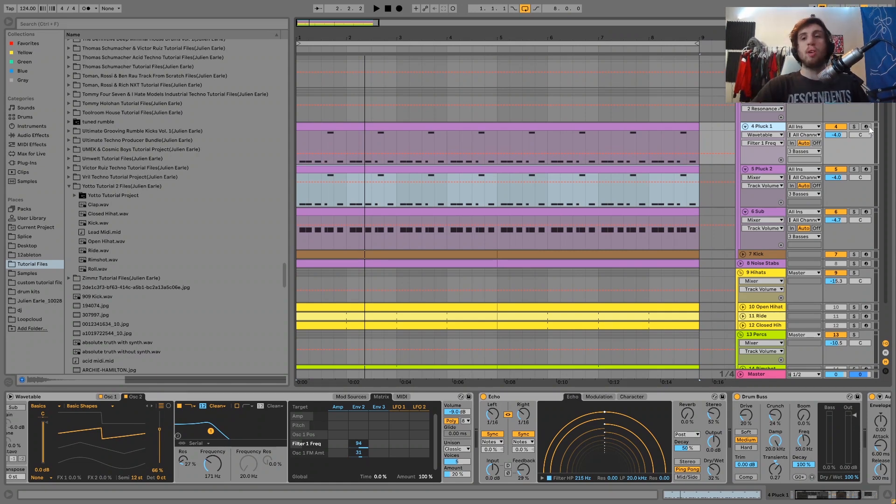
{"action": "left_click", "coordinate": [854, 126]}
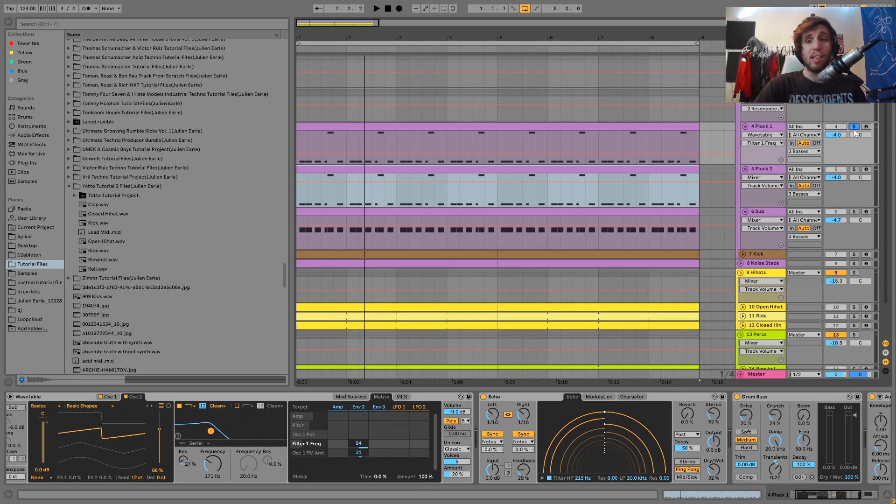
{"action": "key", "text": "space"}
{"action": "key", "text": "space"}
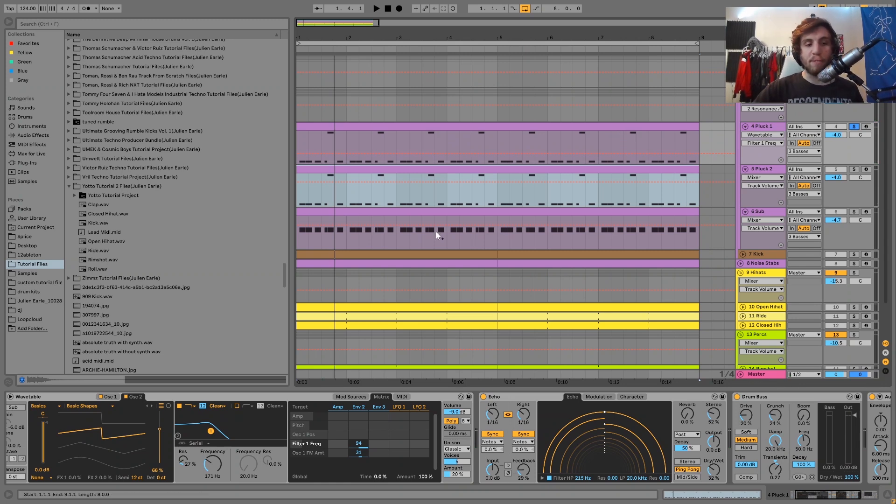
Examine oscillator 1, the filter and the modulation matrix of Pluck 1's Wavetable while playing the track.
{"action": "scroll", "coordinate": [102, 435], "scroll_direction": "left", "scroll_amount": 2}
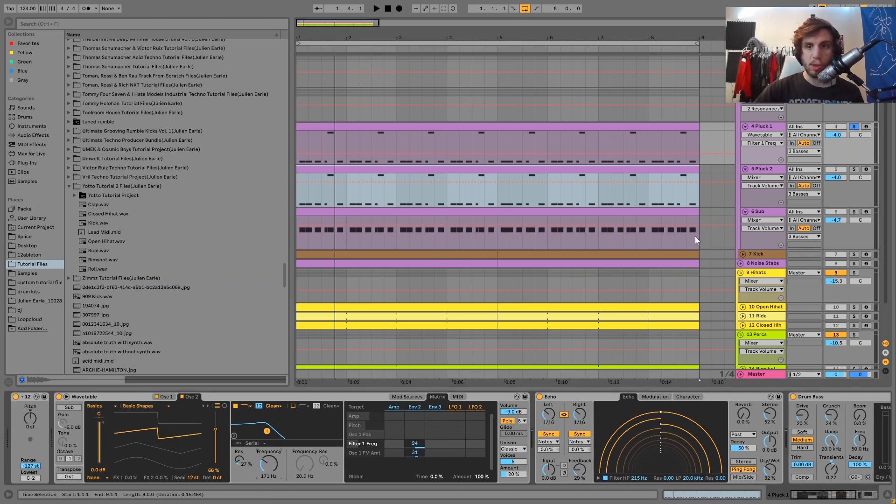
{"action": "left_click", "coordinate": [164, 397]}
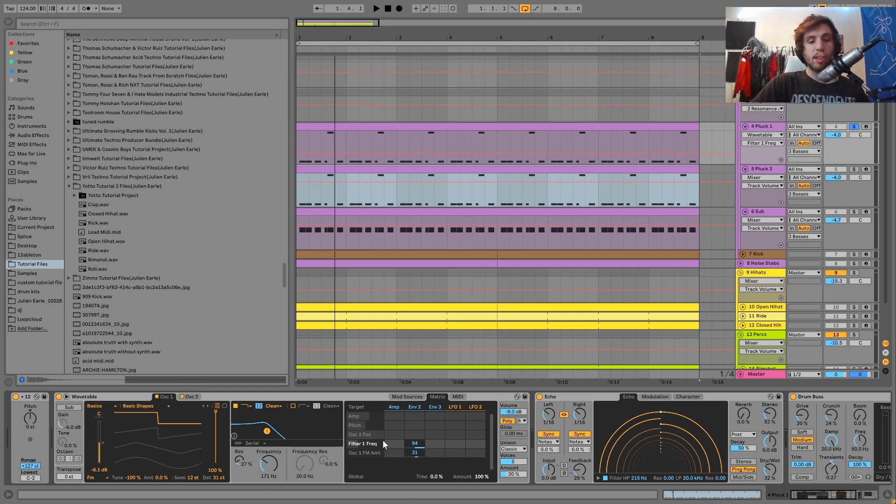
{"action": "key", "text": "space"}
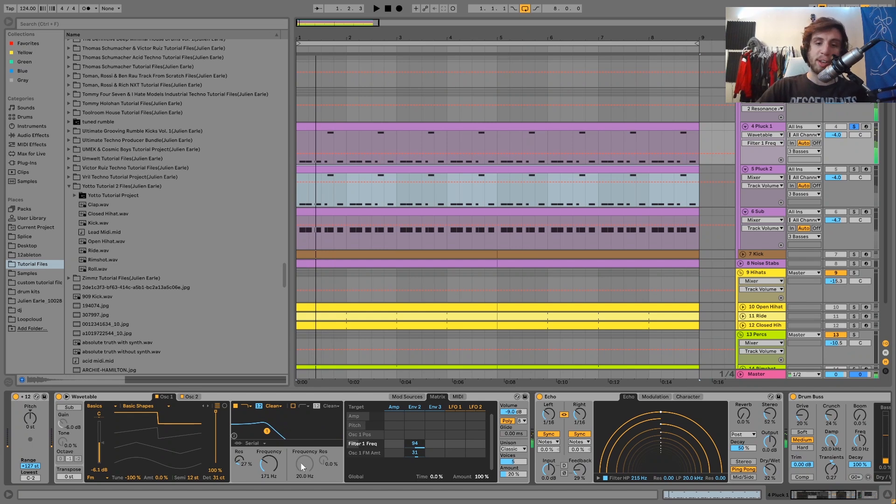
{"action": "scroll", "coordinate": [301, 462], "scroll_direction": "right", "scroll_amount": 5}
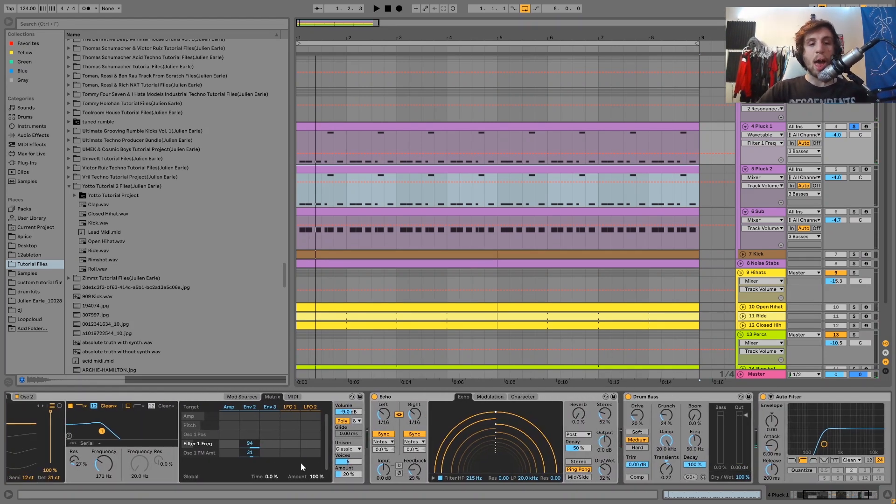
Replay Pluck 1 while examining its Echo, Drum Buss and Auto Filter settings.
{"action": "key", "text": "space"}
{"action": "key", "text": "space"}
{"action": "key", "text": "space"}
{"action": "key", "text": "space"}
{"action": "scroll", "coordinate": [459, 456], "scroll_direction": "right", "scroll_amount": 3}
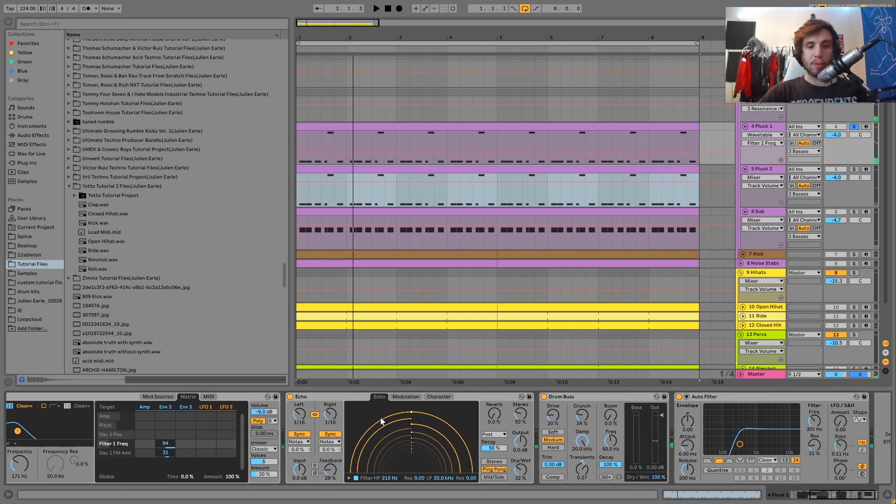
{"action": "scroll", "coordinate": [381, 421], "scroll_direction": "right", "scroll_amount": 1}
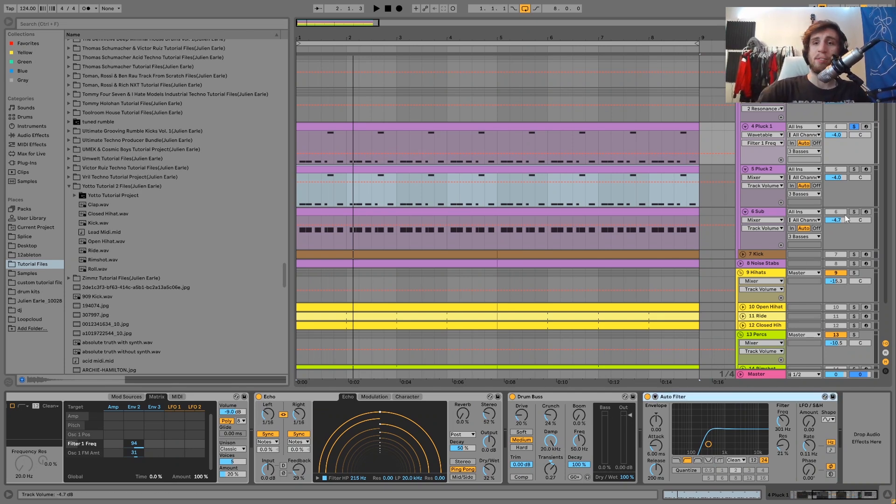
Solo the Pluck 2 track, play it and show its Analog and Chorus devices.
{"action": "left_click", "coordinate": [855, 168]}
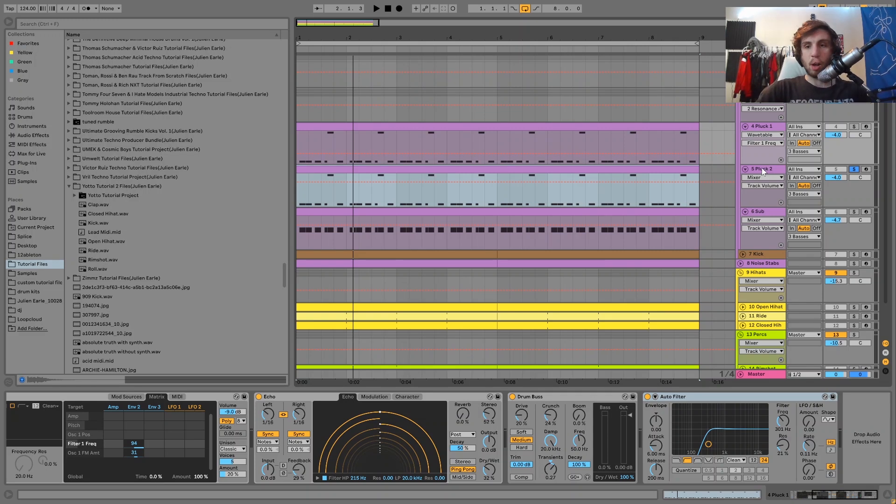
{"action": "left_click", "coordinate": [730, 201]}
{"action": "key", "text": "space"}
{"action": "scroll", "coordinate": [409, 447], "scroll_direction": "left", "scroll_amount": 15}
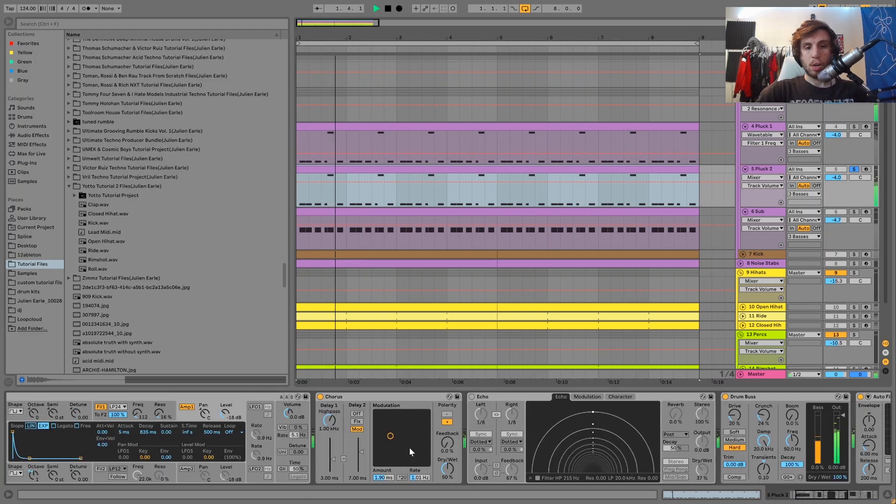
Stop playback and delete the Echo and the +12 pitch device from the Pluck 2 chain.
{"action": "key", "text": "space"}
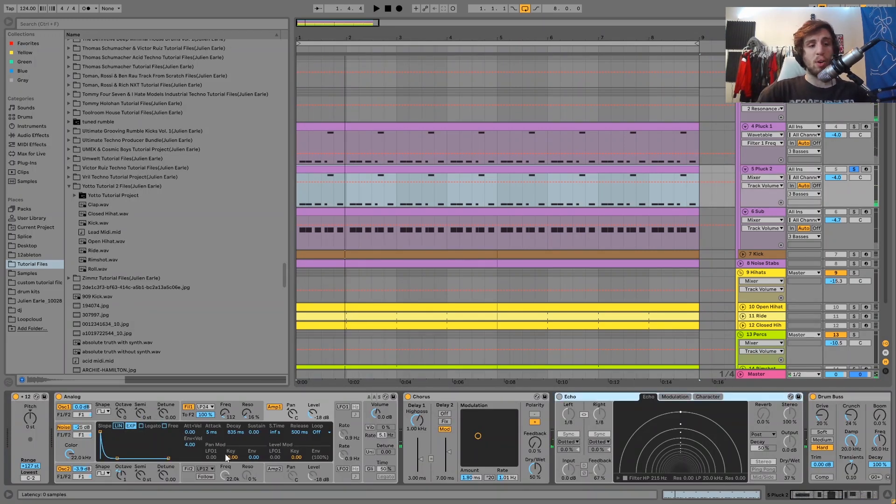
{"action": "key", "text": "Delete"}
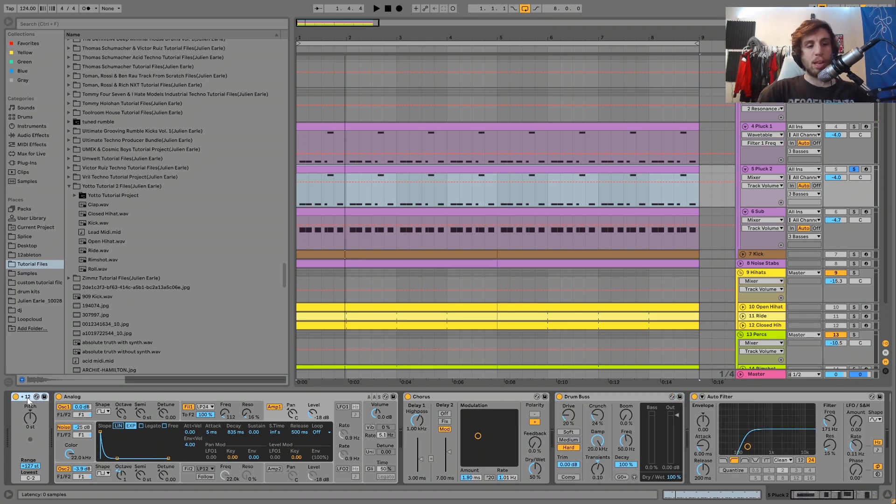
{"action": "scroll", "coordinate": [104, 417], "scroll_direction": "right", "scroll_amount": 2}
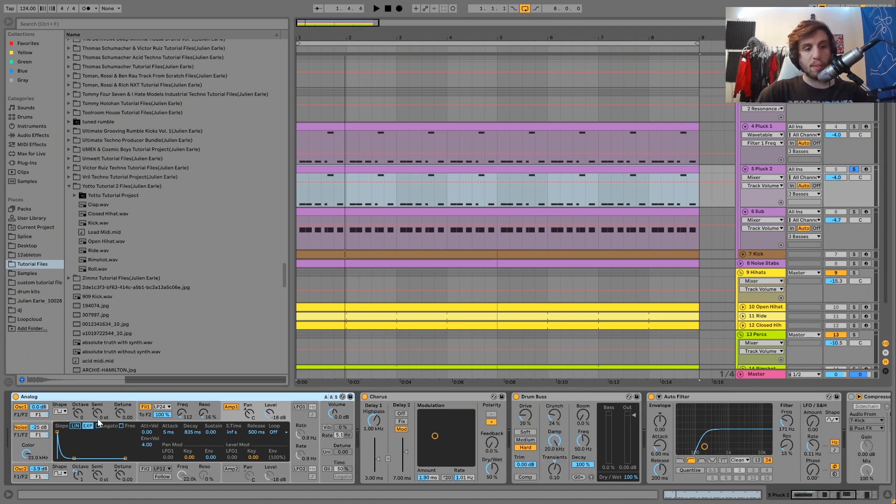
Examine the oscillator, Filter 1 and Amp 1 settings of Pluck 2's Analog synth, and play the track.
{"action": "left_click", "coordinate": [61, 421]}
{"action": "left_click", "coordinate": [61, 481]}
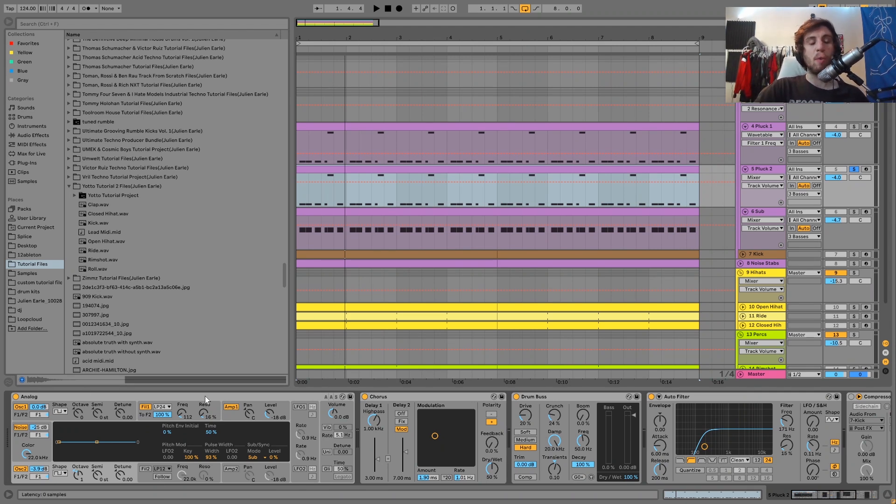
{"action": "left_click", "coordinate": [182, 415]}
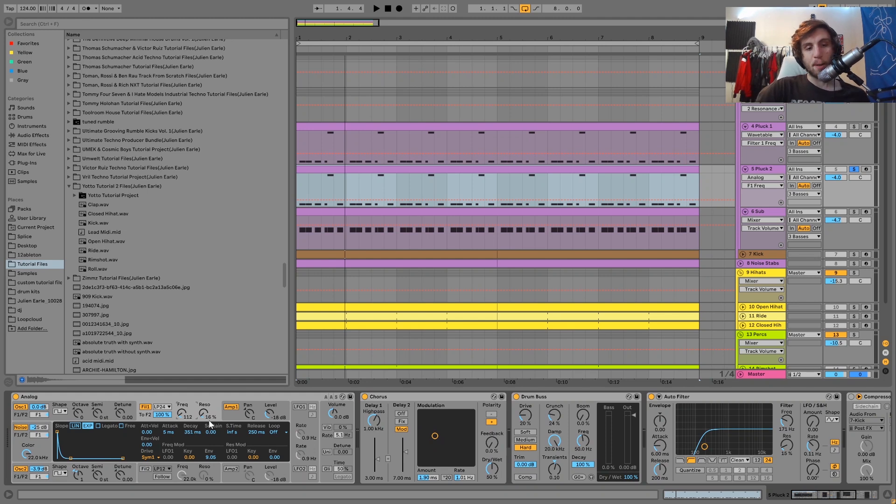
{"action": "left_click", "coordinate": [235, 409]}
{"action": "key", "text": "space"}
{"action": "key", "text": "space"}
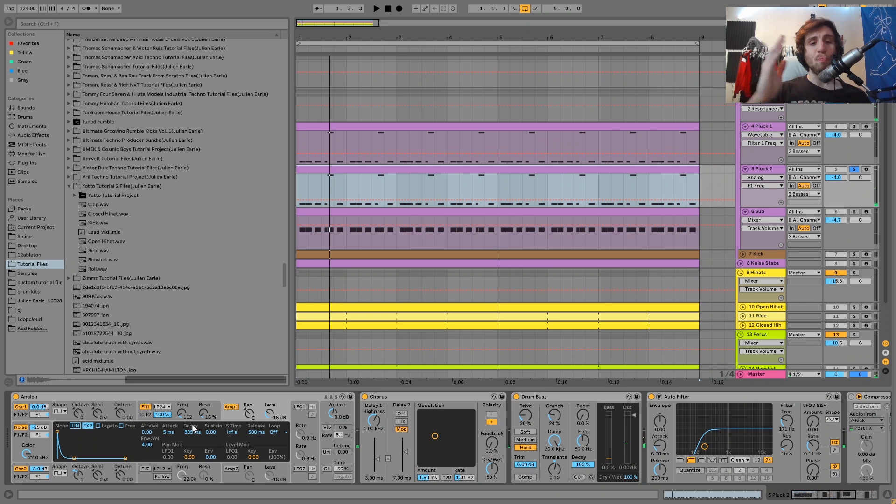
Delete the Compressor from the Pluck 2 device chain.
{"action": "scroll", "coordinate": [428, 466], "scroll_direction": "down", "scroll_amount": 8}
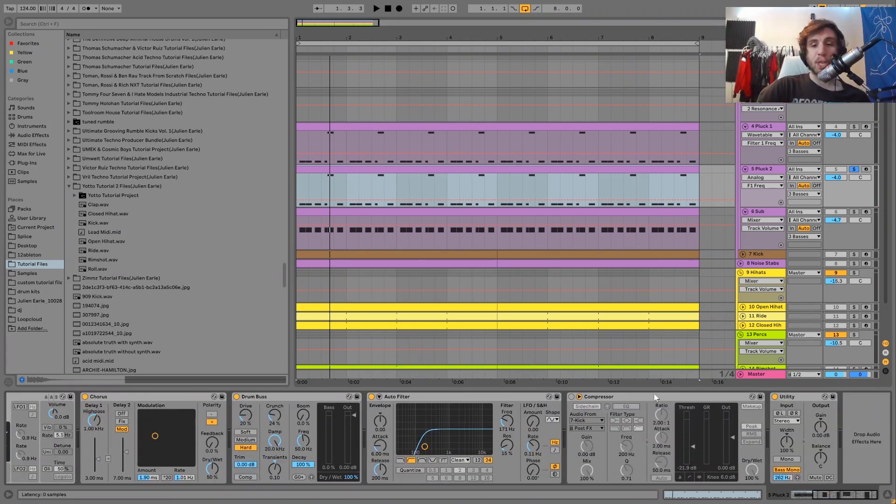
{"action": "left_click", "coordinate": [663, 422]}
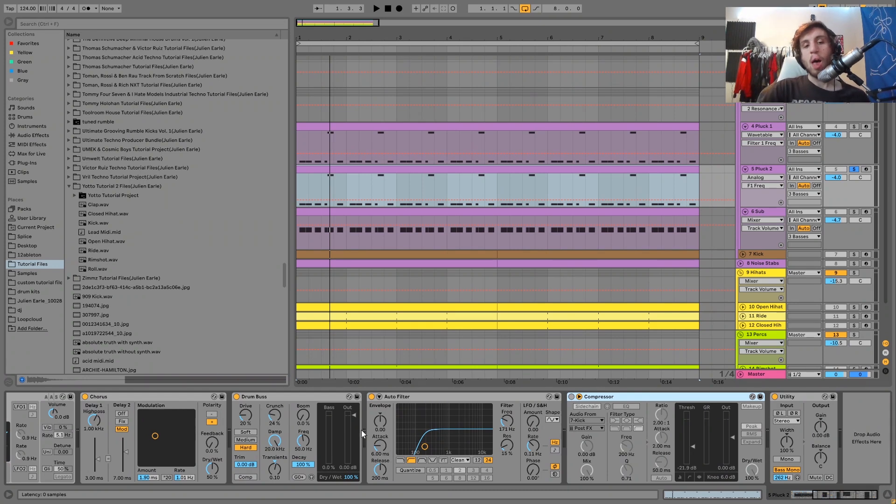
{"action": "key", "text": "Delete"}
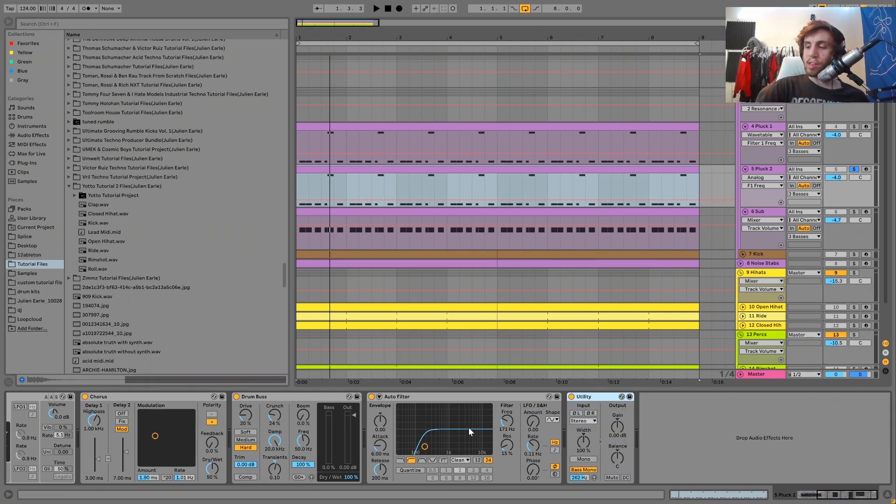
Play Pluck 2 several times and examine its remaining effects, including Chorus and Utility.
{"action": "key", "text": "space"}
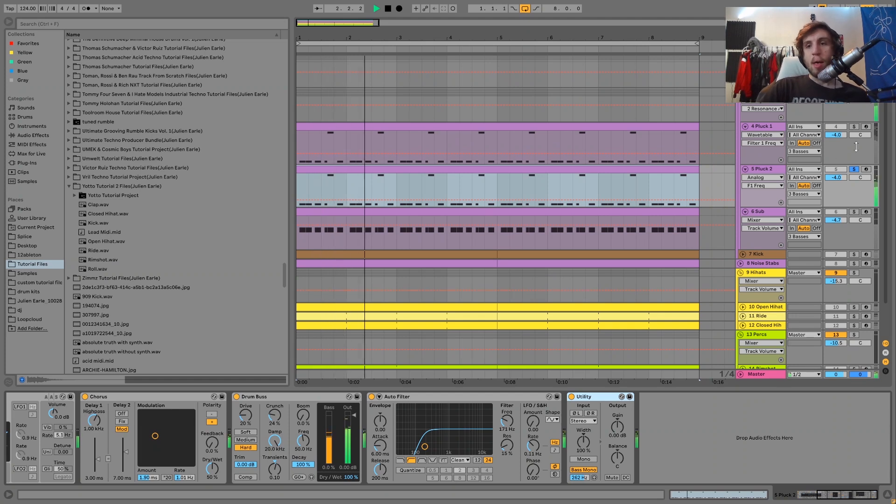
{"action": "key", "text": "space"}
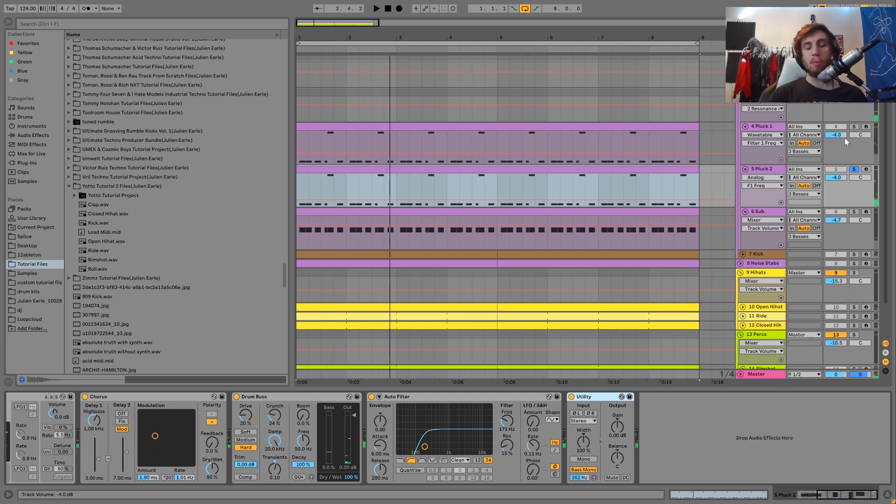
{"action": "key", "text": "space"}
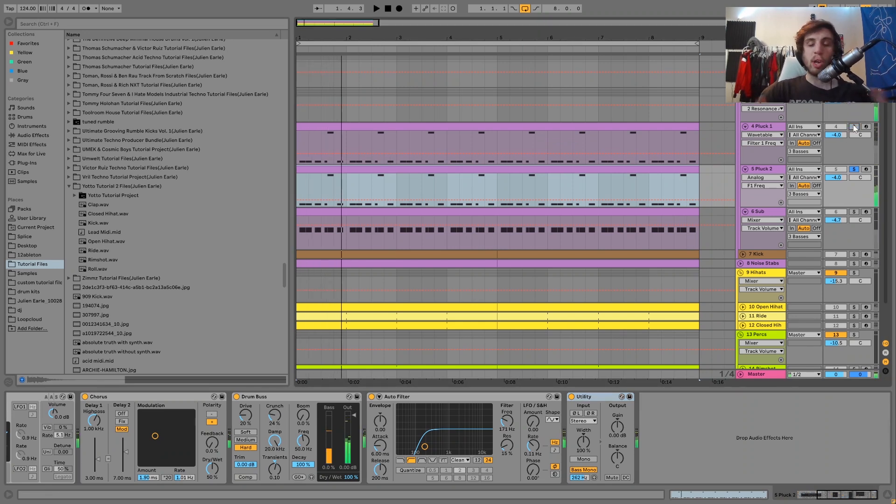
{"action": "key", "text": "space"}
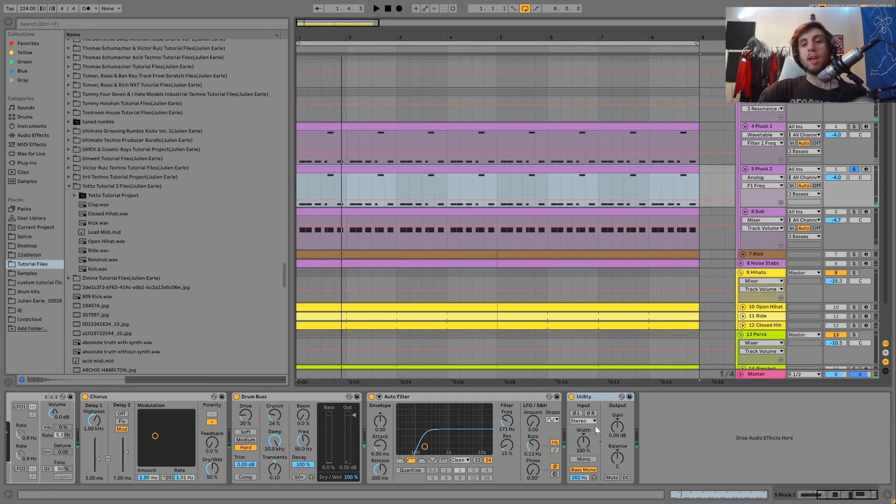
{"action": "left_click", "coordinate": [595, 400]}
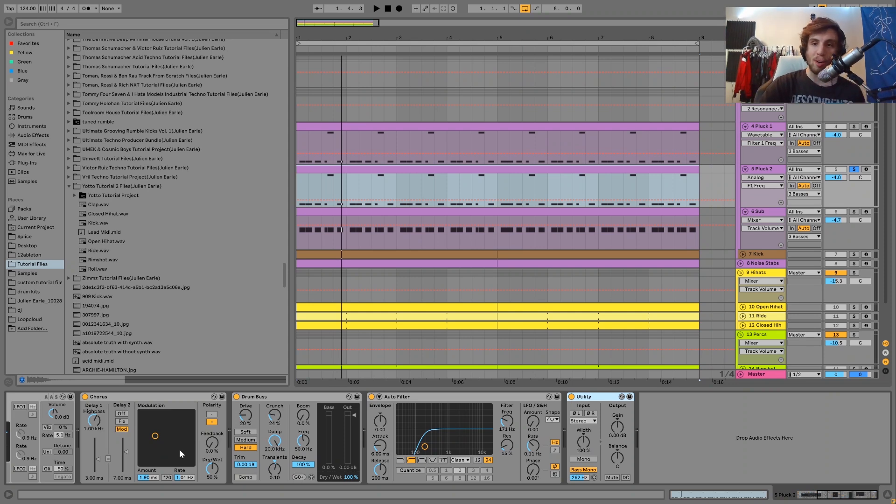
{"action": "key", "text": "space"}
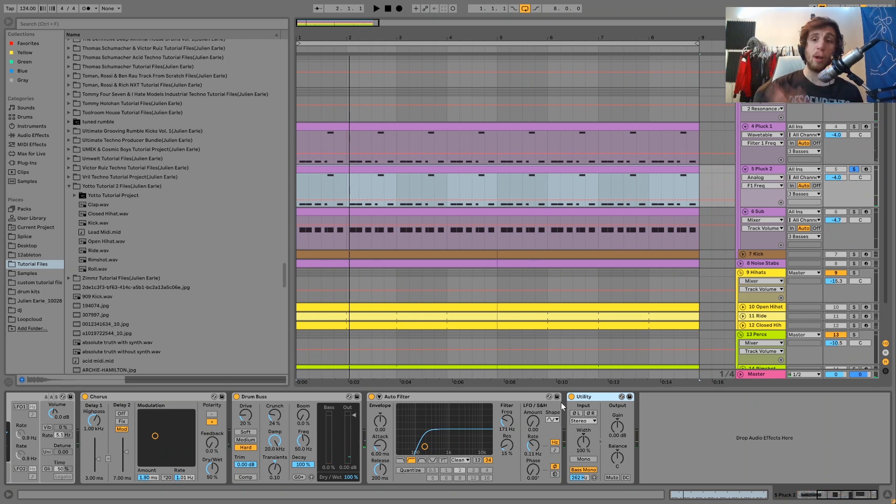
Solo the Sub track, show its Analog and Drum Buss devices, and listen to it.
{"action": "key", "text": "space"}
{"action": "left_click", "coordinate": [854, 212]}
{"action": "key", "text": "space"}
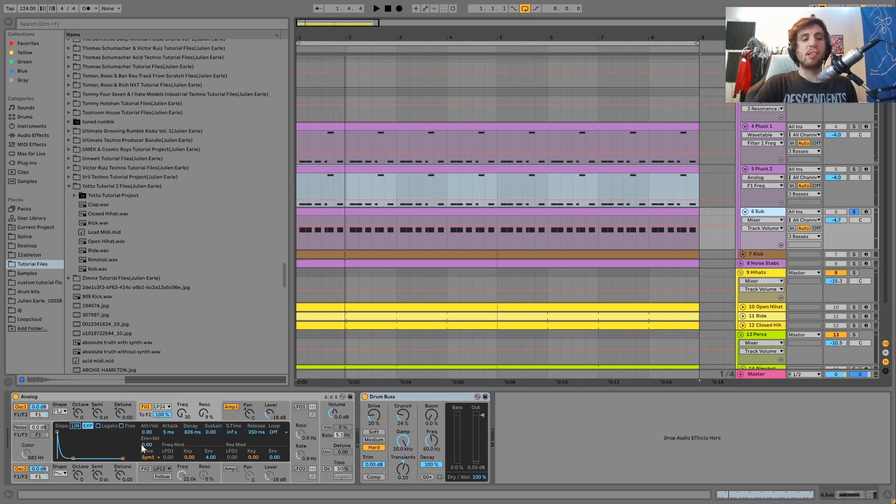
Turn off Filter 1 in the Sub track's Analog synth and play the unfiltered sound.
{"action": "left_click", "coordinate": [145, 407]}
{"action": "key", "text": "space"}
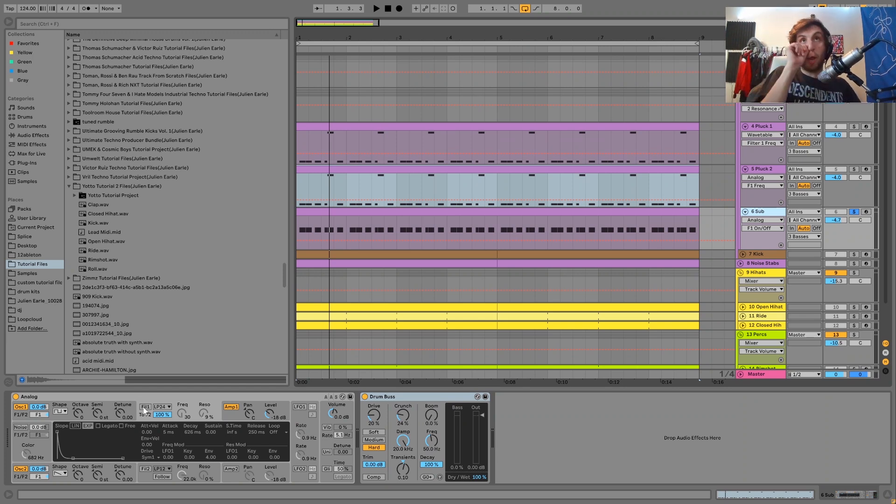
Turn Filter 1 back on in the Sub's Analog synth, play the filtered sound and show the Amp 1 envelope.
{"action": "key", "text": "space"}
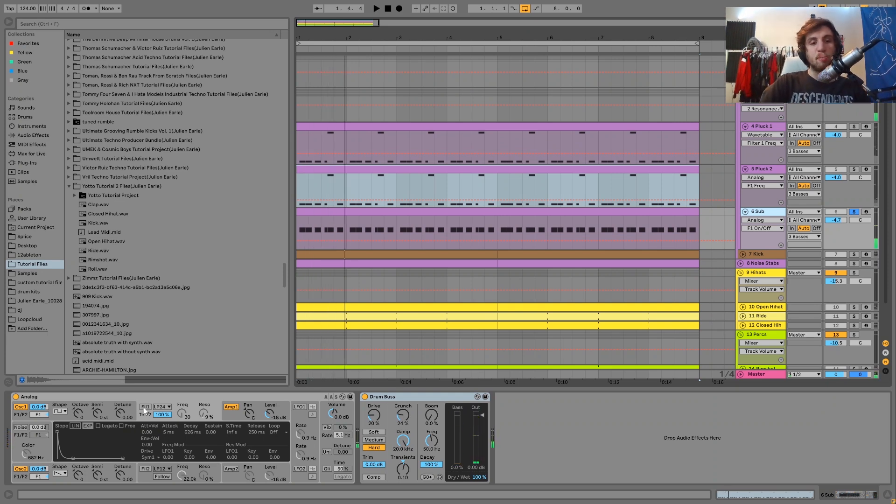
{"action": "left_click", "coordinate": [144, 406]}
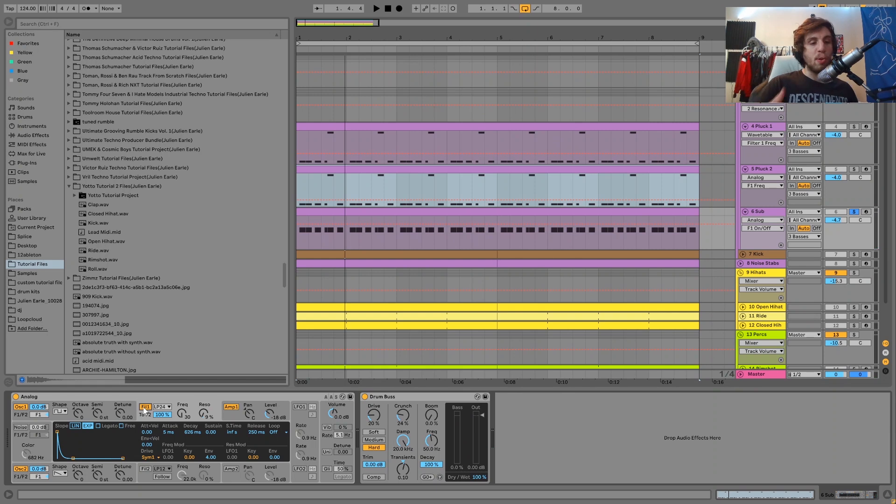
{"action": "key", "text": "space"}
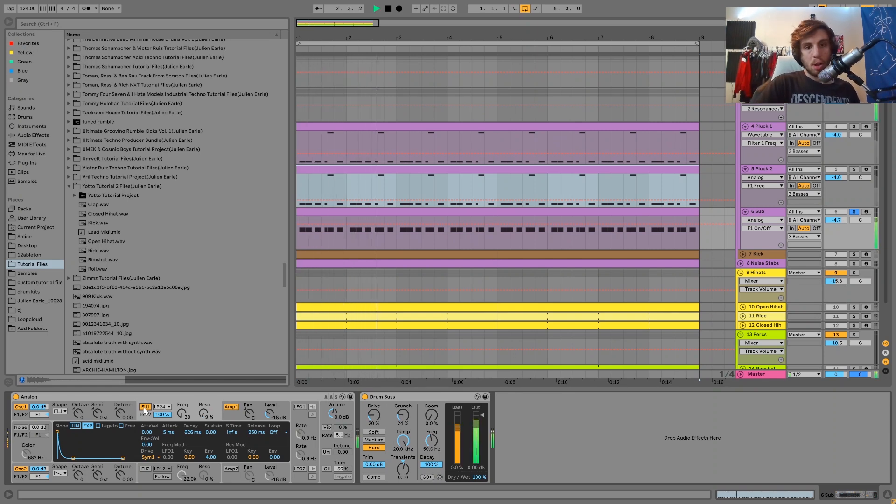
{"action": "key", "text": "space"}
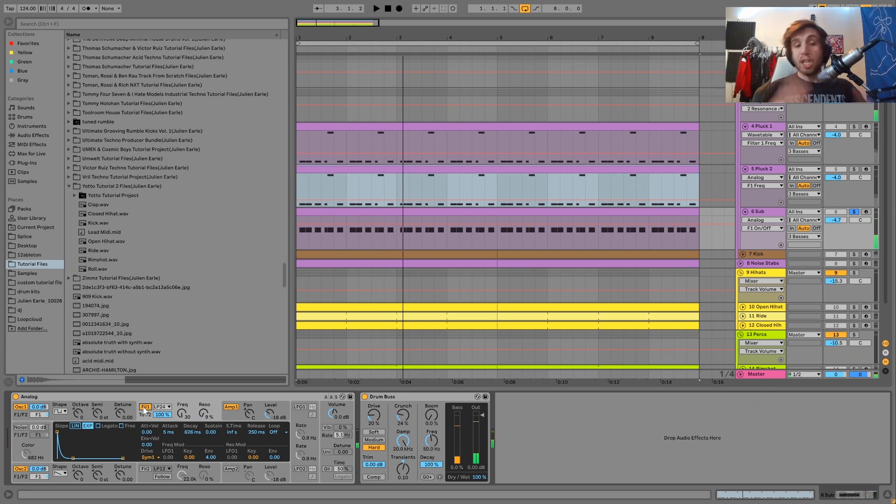
{"action": "key", "text": "space"}
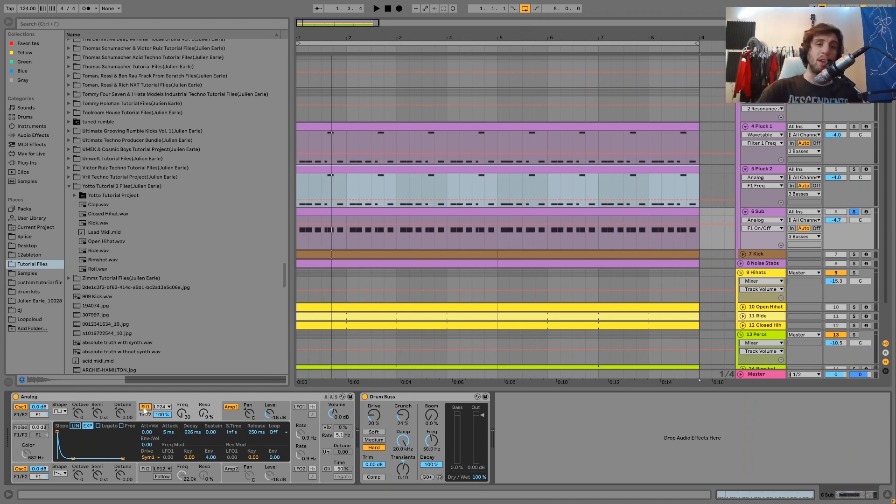
{"action": "key", "text": "space"}
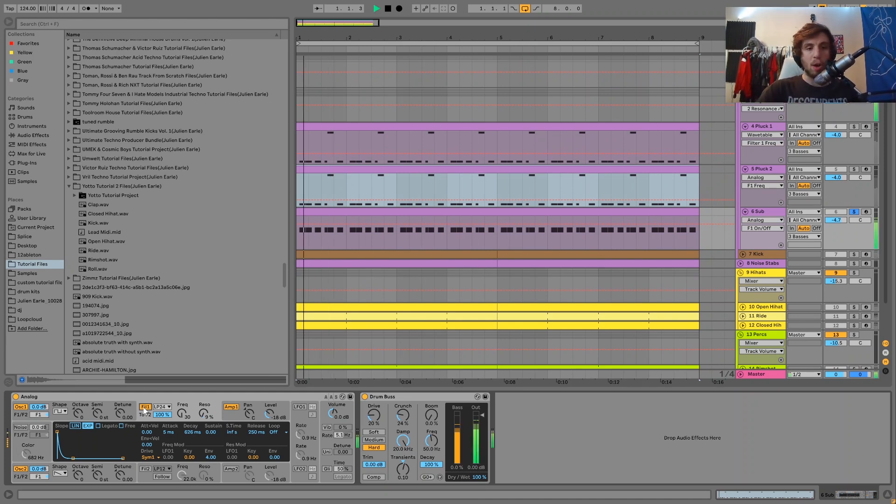
{"action": "left_click", "coordinate": [232, 408]}
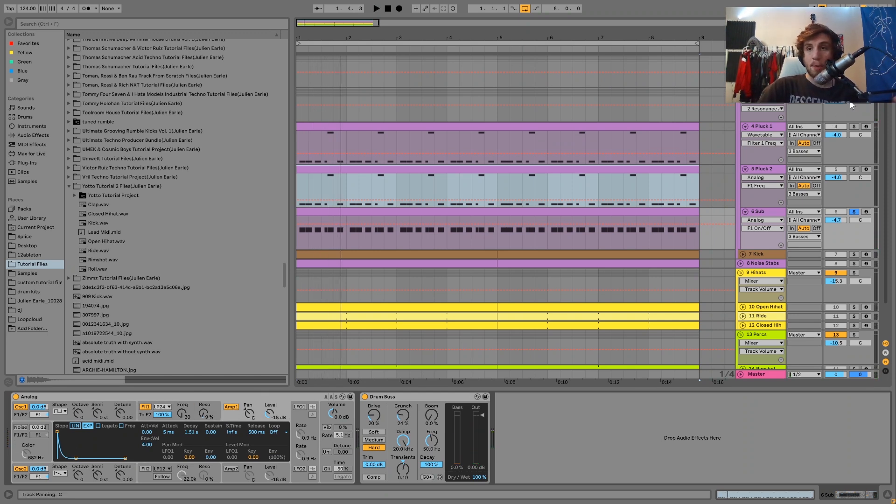
Unsolo the Sub, show the EQ Eight on the Basses group and listen to the basses together.
{"action": "left_click", "coordinate": [855, 212]}
{"action": "left_click", "coordinate": [762, 92]}
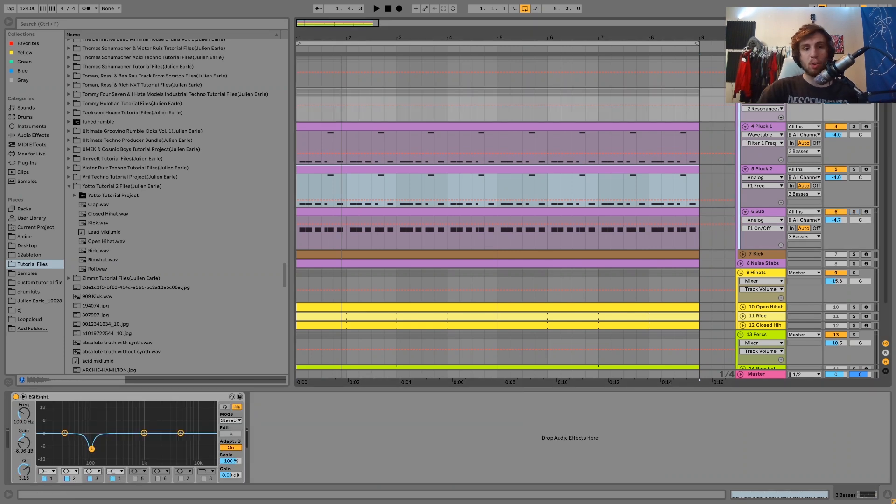
{"action": "key", "text": "space"}
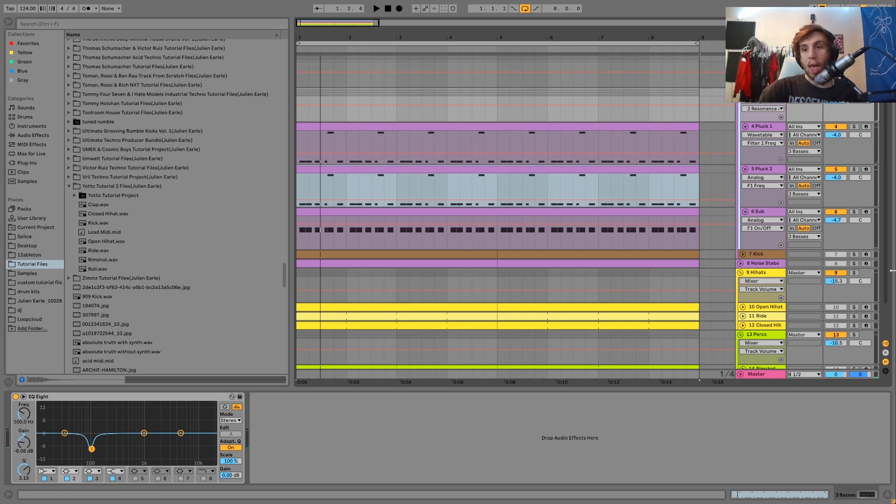
Solo and play the Kick, unfold its track and open its MIDI clip to examine the note pattern.
{"action": "left_click", "coordinate": [769, 254]}
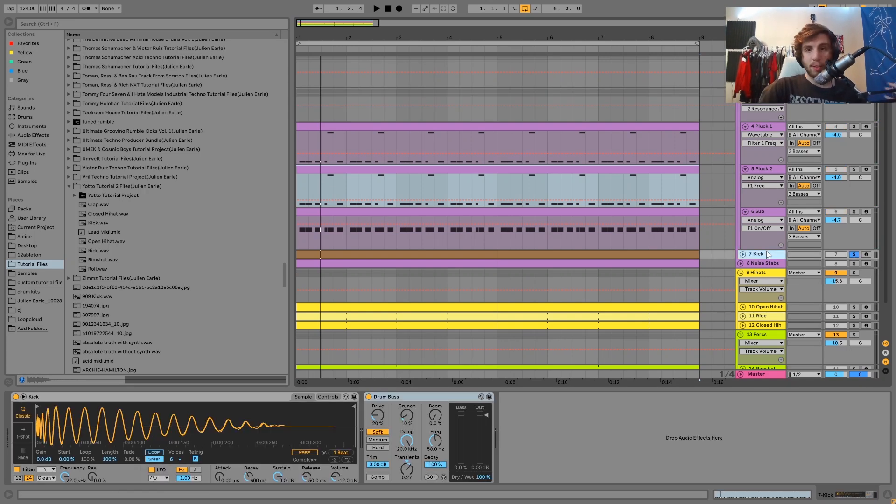
{"action": "key", "text": "space"}
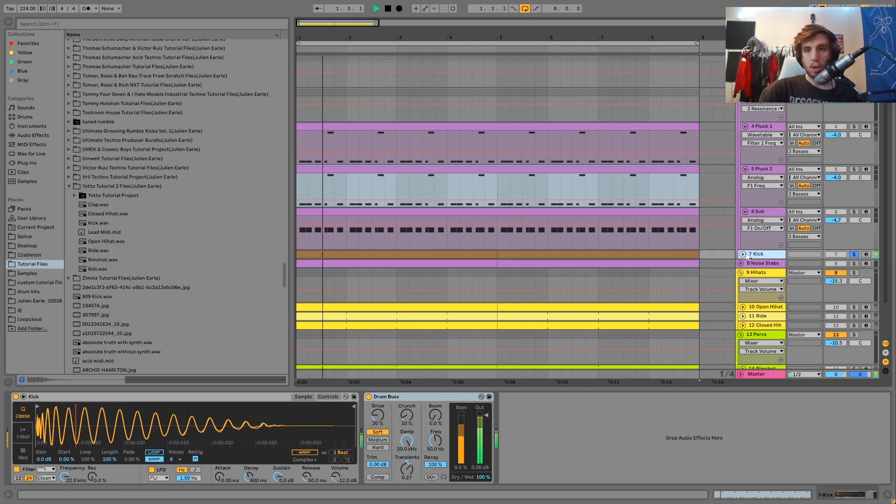
{"action": "left_click", "coordinate": [743, 254]}
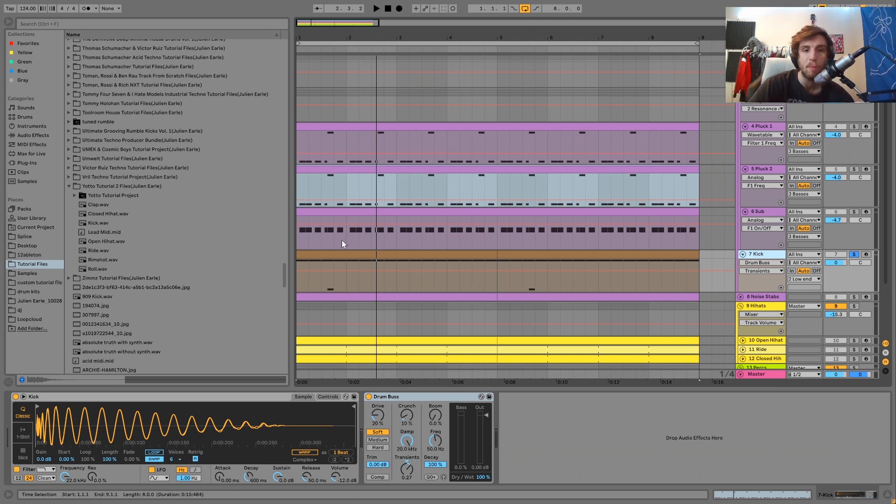
{"action": "double_click", "coordinate": [338, 257]}
{"action": "key", "text": "space"}
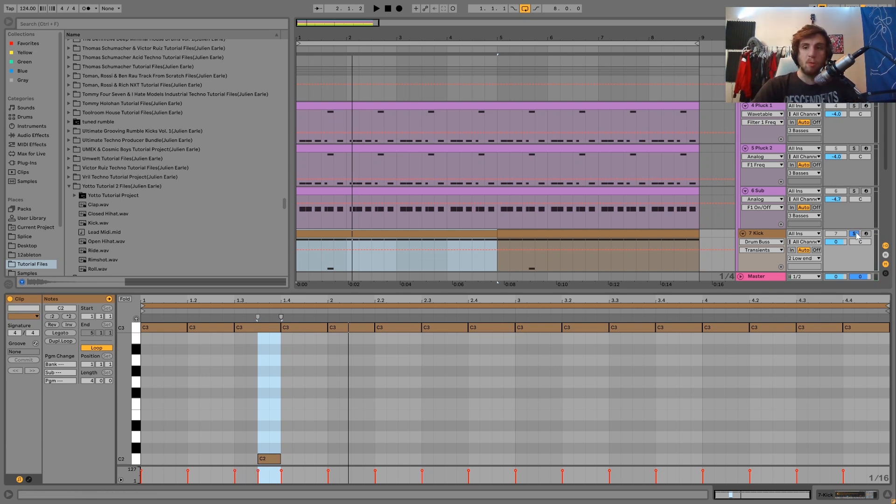
Unsolo the Kick, play it with the other tracks and show its sampler and Drum Buss.
{"action": "left_click", "coordinate": [854, 234]}
{"action": "key", "text": "space"}
{"action": "key", "text": "space"}
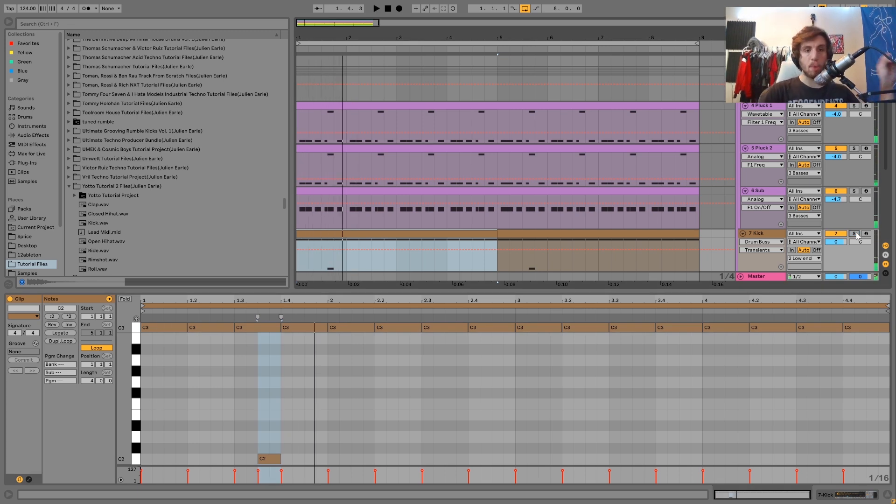
{"action": "key", "text": "space"}
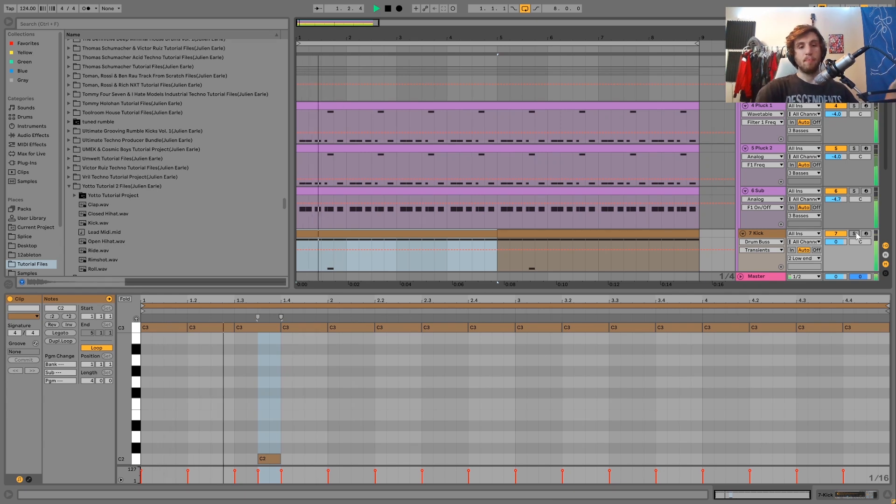
{"action": "left_click", "coordinate": [765, 235]}
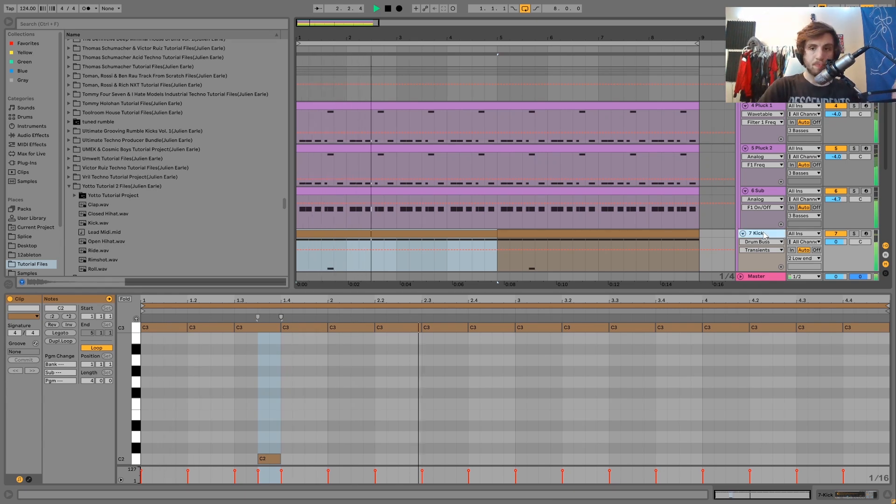
{"action": "double_click", "coordinate": [764, 235]}
{"action": "key", "text": "space"}
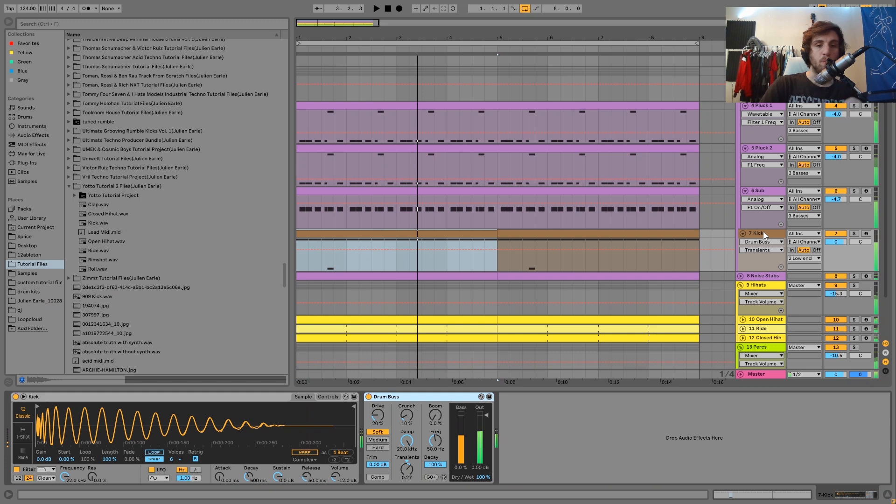
Solo the Low end group, show its Saturator and play the basses and kick together several times.
{"action": "scroll", "coordinate": [764, 200], "scroll_direction": "up", "scroll_amount": 3}
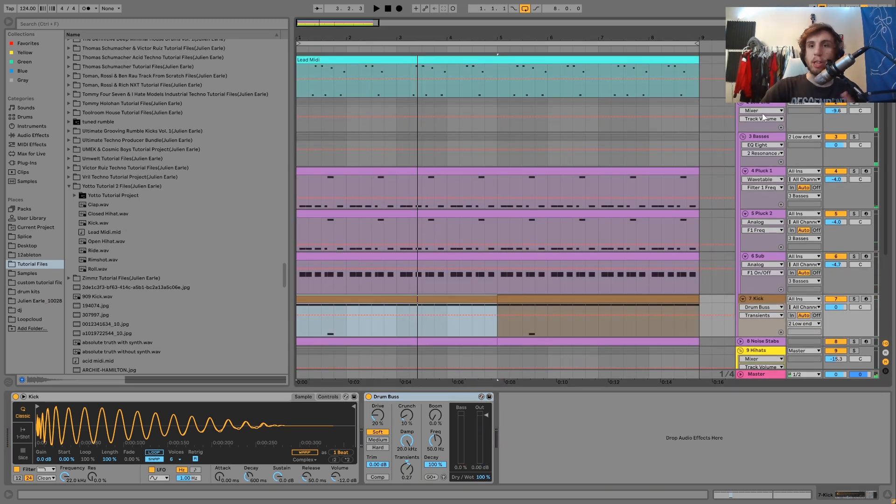
{"action": "left_click", "coordinate": [759, 105]}
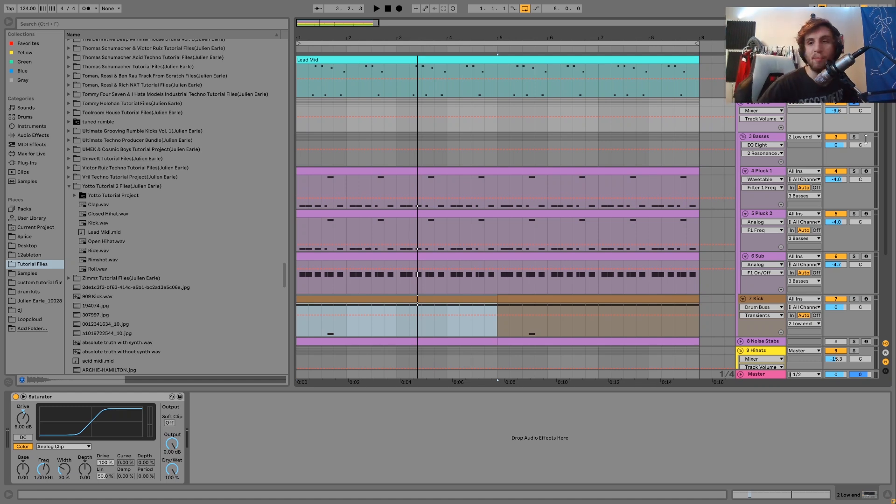
{"action": "key", "text": "space"}
{"action": "left_click", "coordinate": [855, 137]}
{"action": "left_click", "coordinate": [855, 137]}
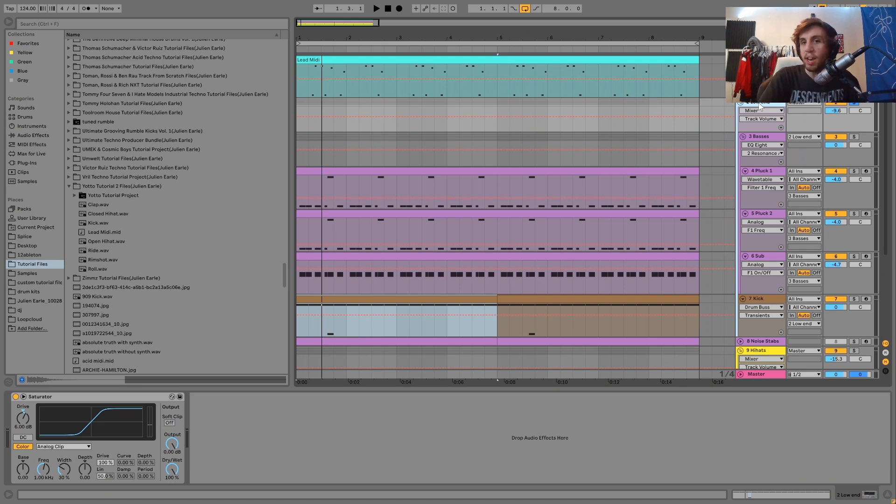
{"action": "key", "text": "space"}
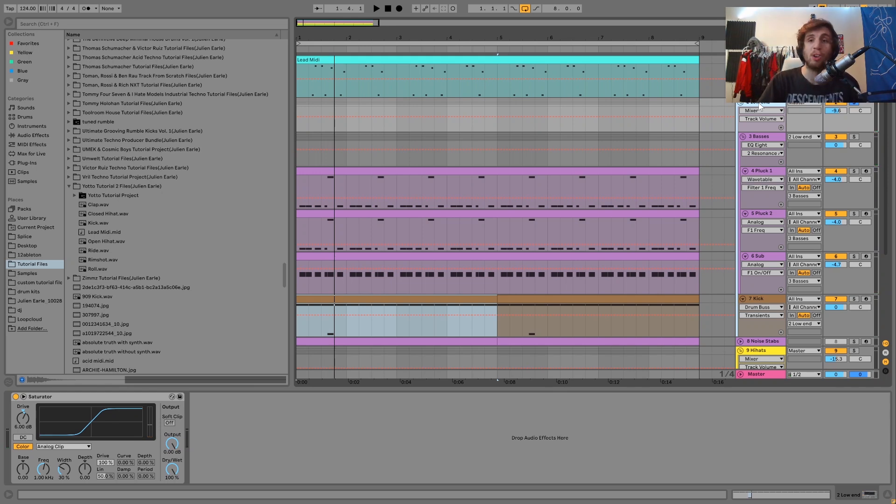
{"action": "key", "text": "space"}
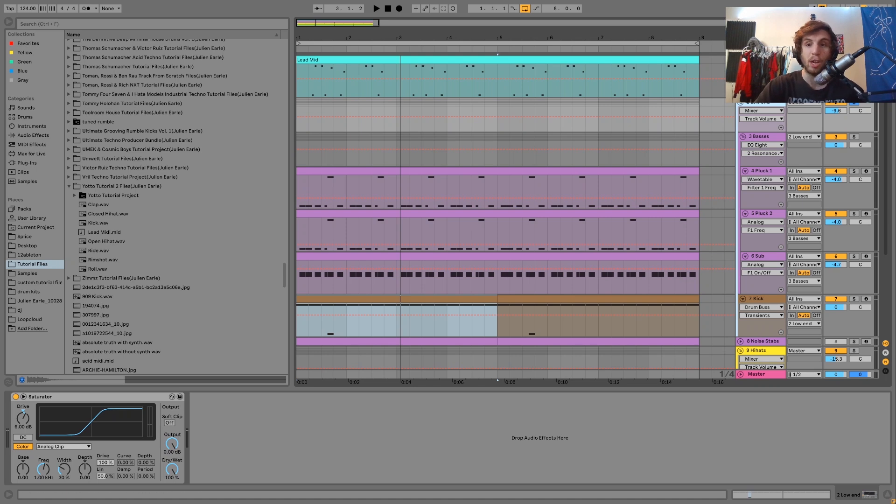
Compare the low end with the group's Saturator bypassed and switched back on during playback.
{"action": "left_click", "coordinate": [15, 397]}
{"action": "key", "text": "space"}
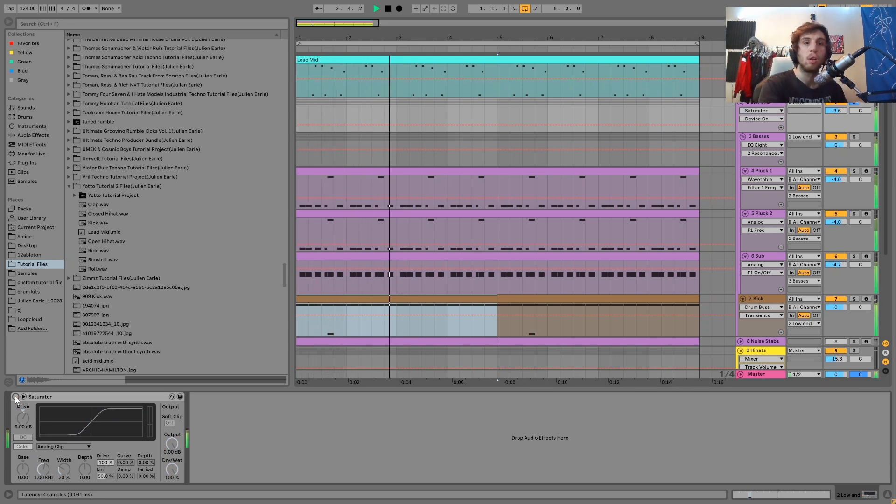
{"action": "left_click", "coordinate": [15, 397]}
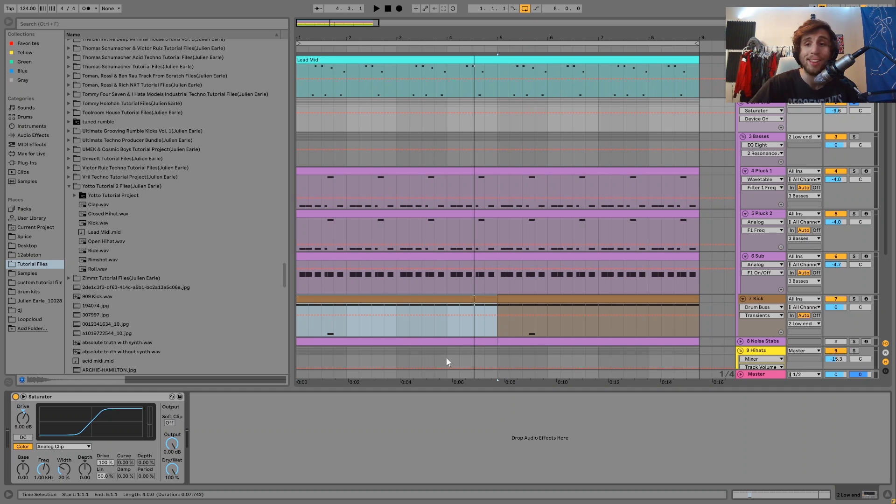
Solo and unfold the Noise Stabs track, listen to it, and show its Analog, Echo, Drum Buss and Auto Filter devices.
{"action": "scroll", "coordinate": [446, 357], "scroll_direction": "down", "scroll_amount": 4}
{"action": "scroll", "coordinate": [549, 305], "scroll_direction": "down", "scroll_amount": 3}
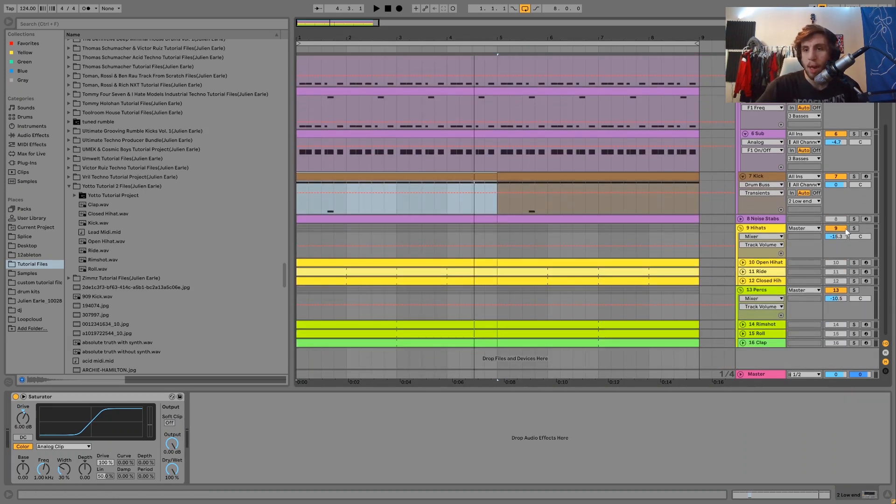
{"action": "left_click", "coordinate": [741, 219]}
{"action": "key", "text": "space"}
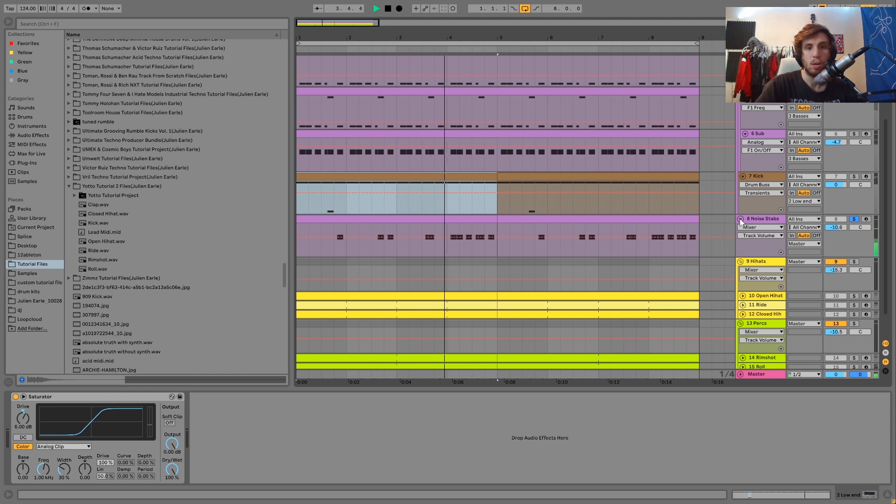
{"action": "scroll", "coordinate": [782, 190], "scroll_direction": "up", "scroll_amount": 3}
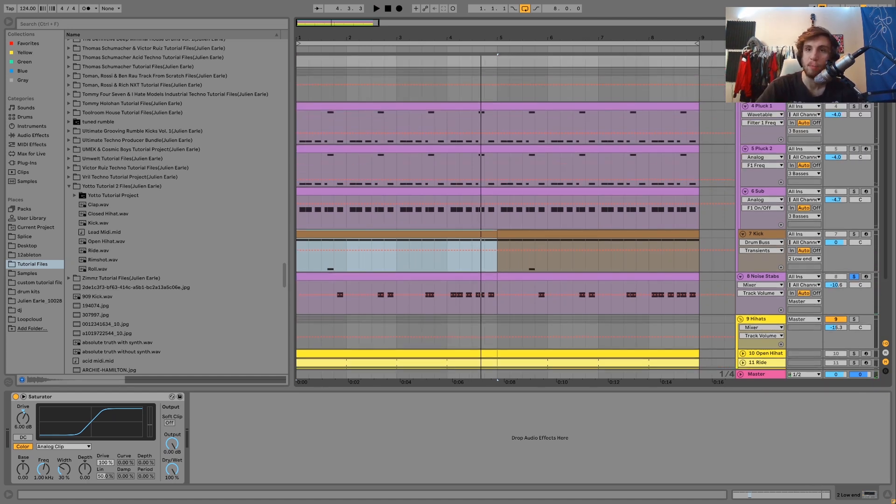
{"action": "left_click", "coordinate": [330, 277]}
{"action": "key", "text": "space"}
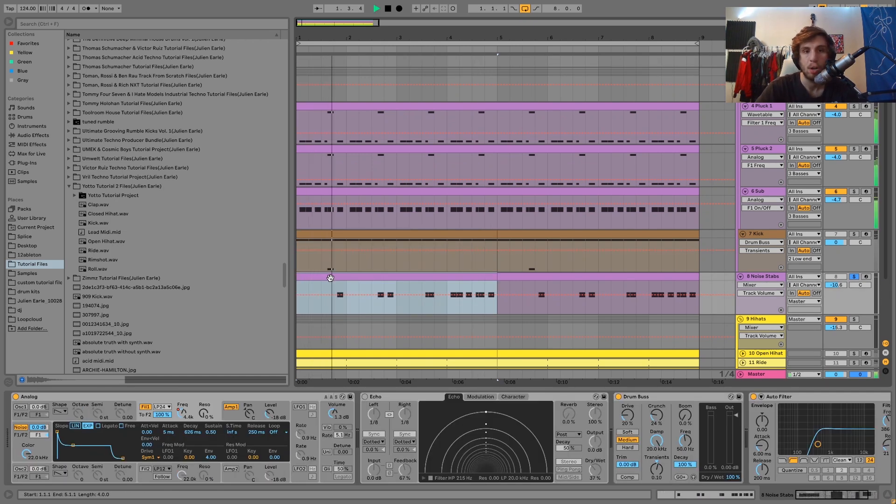
Delete the Echo from the Noise Stabs device chain and play the stabs without it from 3.3.1.
{"action": "left_click", "coordinate": [396, 396]}
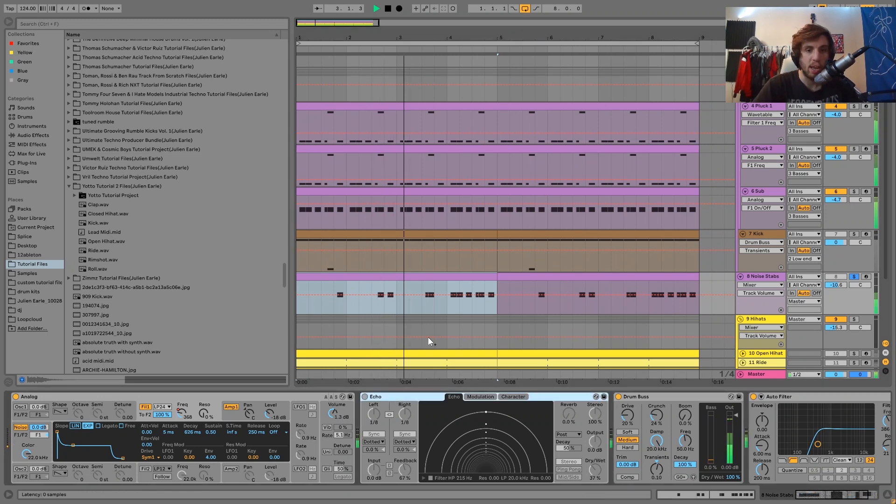
{"action": "key", "text": "Delete"}
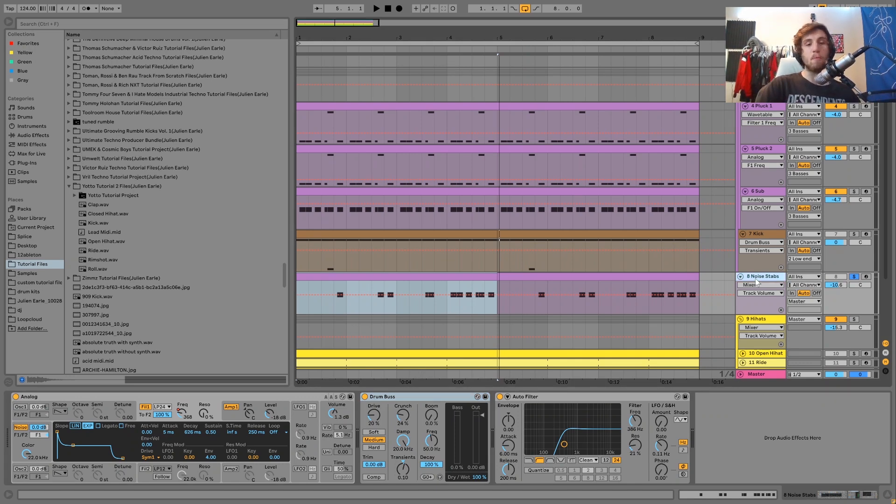
{"action": "left_click", "coordinate": [437, 310]}
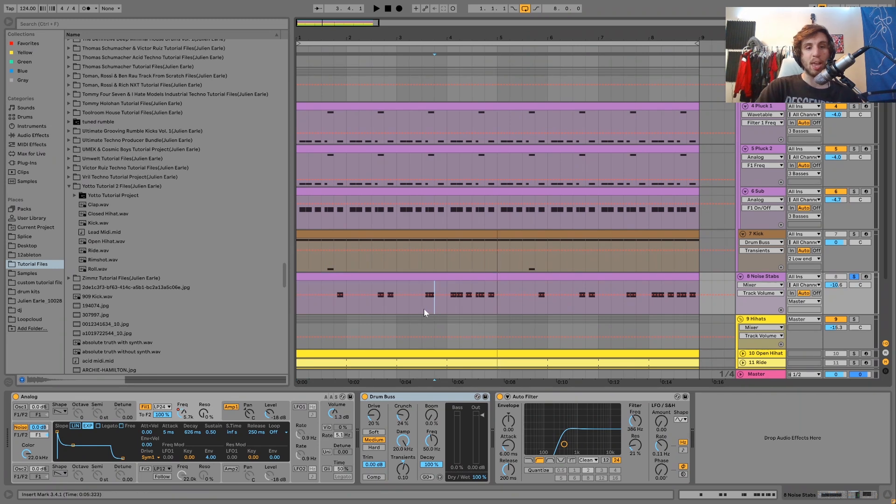
{"action": "key", "text": "space"}
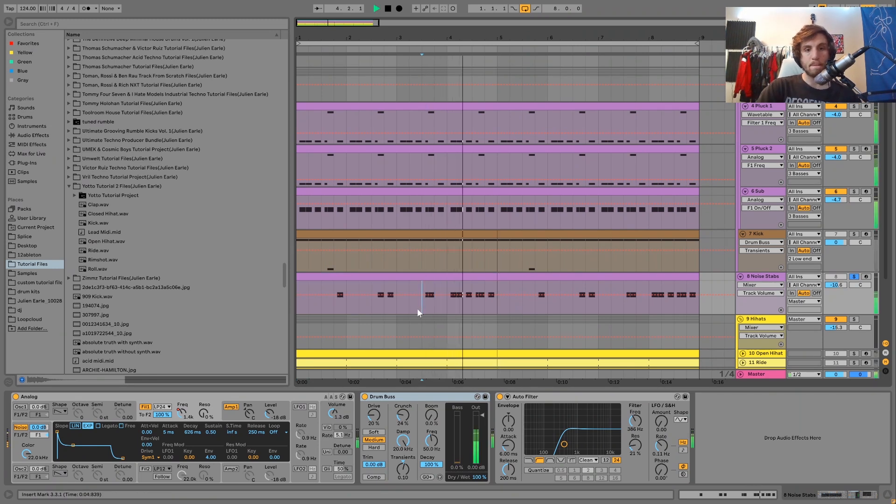
{"action": "key", "text": "space"}
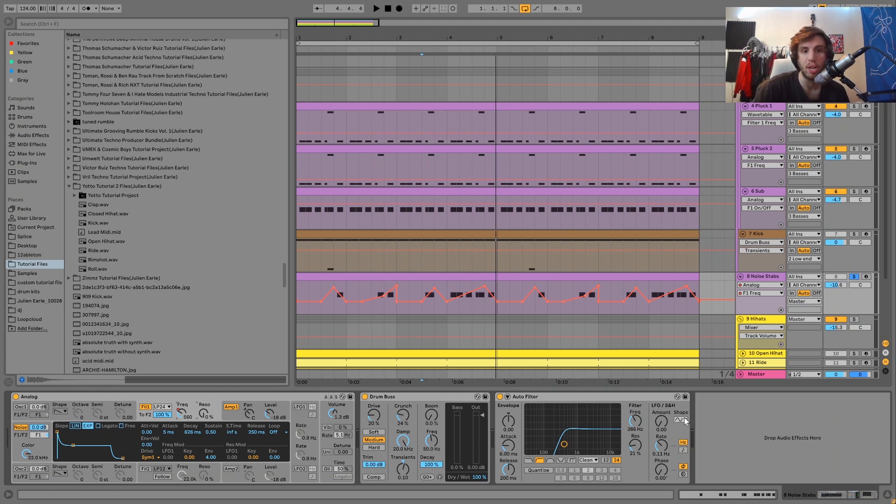
Unsolo the Noise Stabs track and listen to it within the full mix.
{"action": "left_click", "coordinate": [854, 277]}
{"action": "key", "text": "space"}
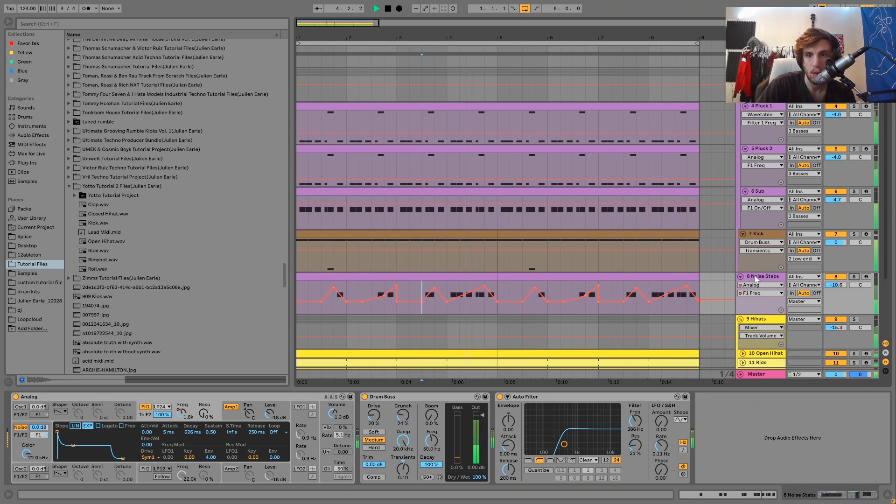
{"action": "key", "text": "space"}
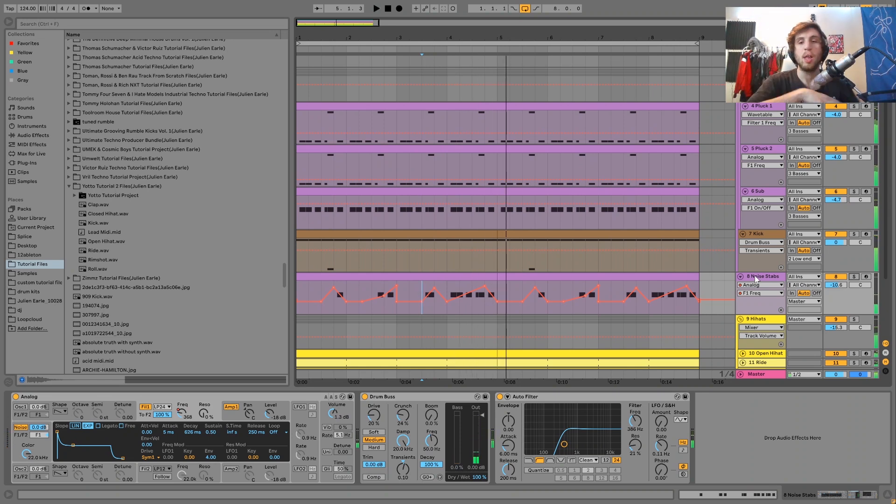
Solo the Hihats group, play it, and unfold its Open Hihat, Ride and Closed Hihat tracks to show their patterns.
{"action": "scroll", "coordinate": [755, 275], "scroll_direction": "down", "scroll_amount": 3}
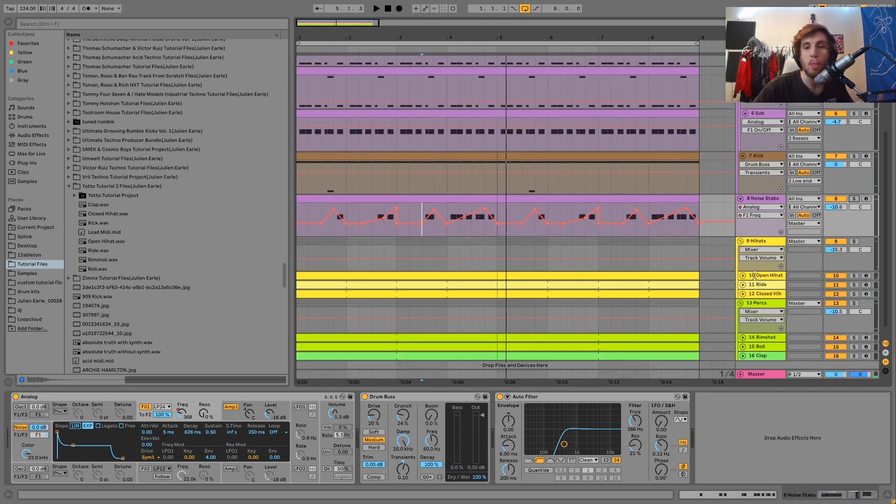
{"action": "left_click", "coordinate": [855, 237]}
{"action": "key", "text": "space"}
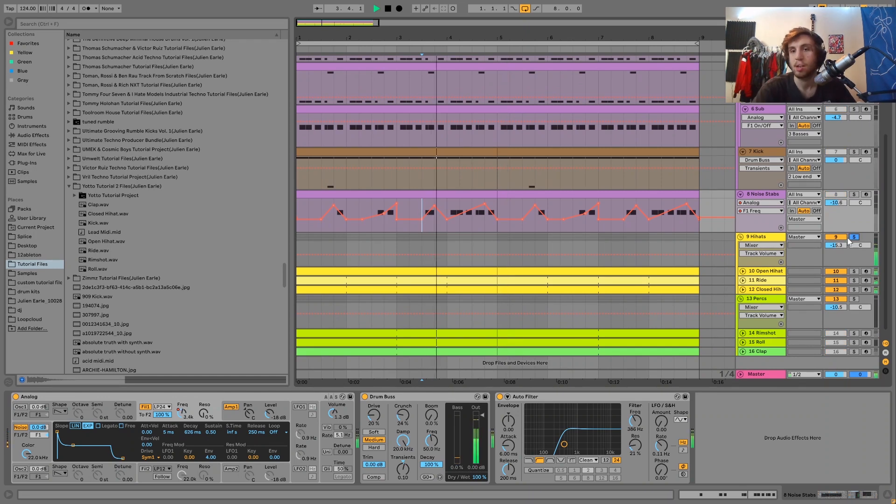
{"action": "left_click", "coordinate": [742, 271]}
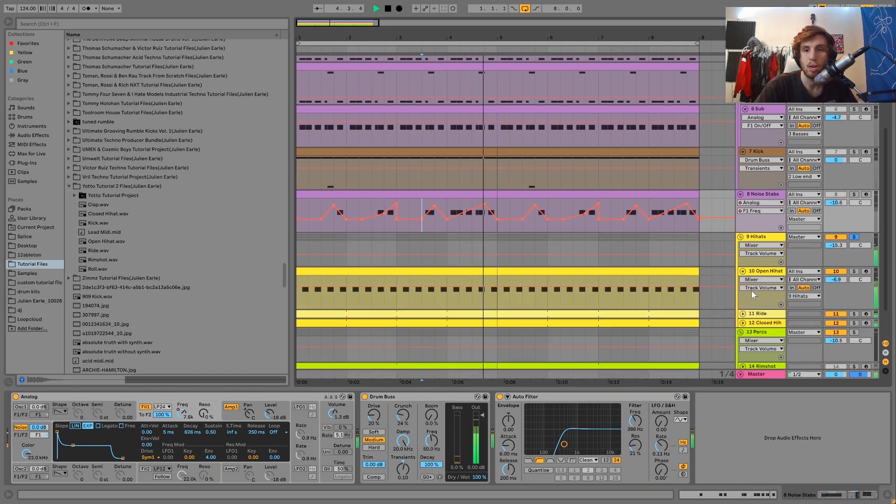
{"action": "scroll", "coordinate": [750, 288], "scroll_direction": "down", "scroll_amount": 1}
{"action": "left_click", "coordinate": [742, 276]}
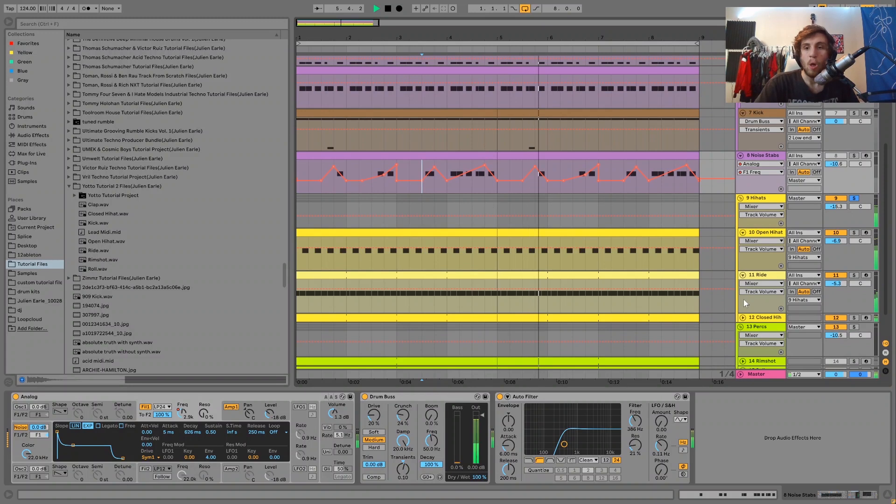
{"action": "left_click", "coordinate": [743, 318]}
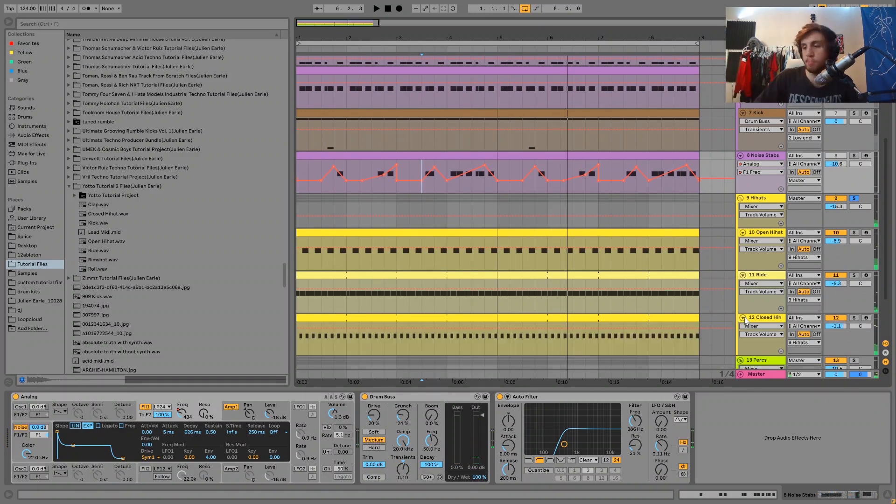
{"action": "scroll", "coordinate": [744, 317], "scroll_direction": "down", "scroll_amount": 1}
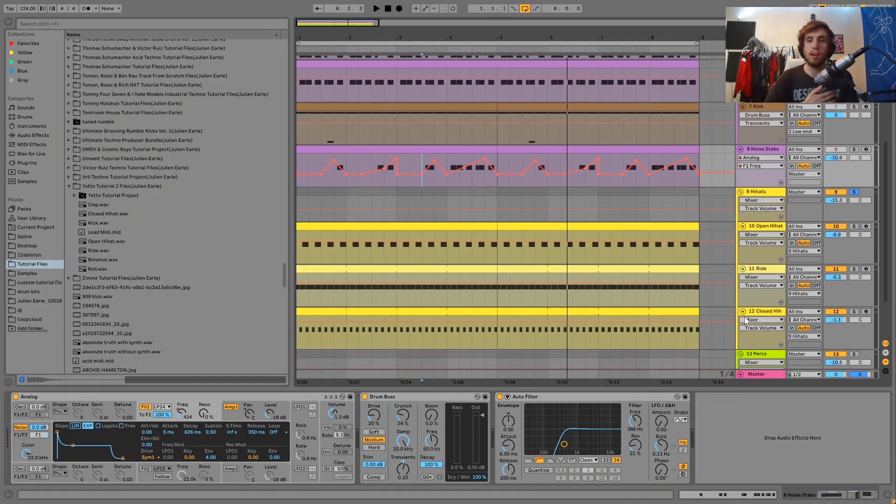
Solo and fold the Open Hihat track, play it, and show its Simpler, Drum Buss and Auto Filter devices.
{"action": "left_click", "coordinate": [854, 226]}
{"action": "left_click", "coordinate": [742, 225]}
{"action": "key", "text": "space"}
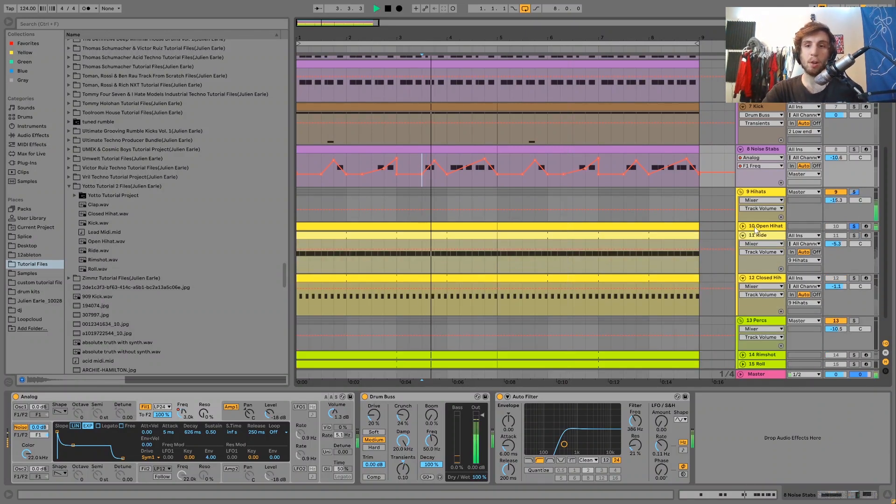
{"action": "left_click", "coordinate": [766, 226]}
{"action": "key", "text": "space"}
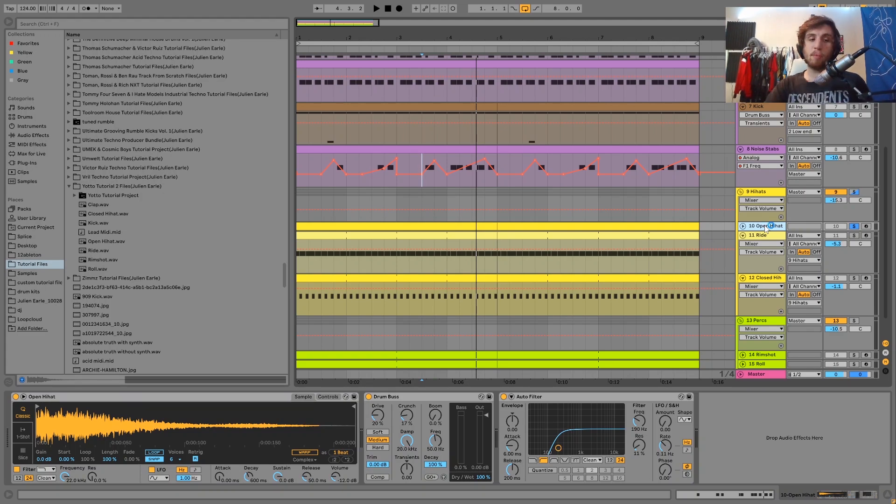
{"action": "key", "text": "space"}
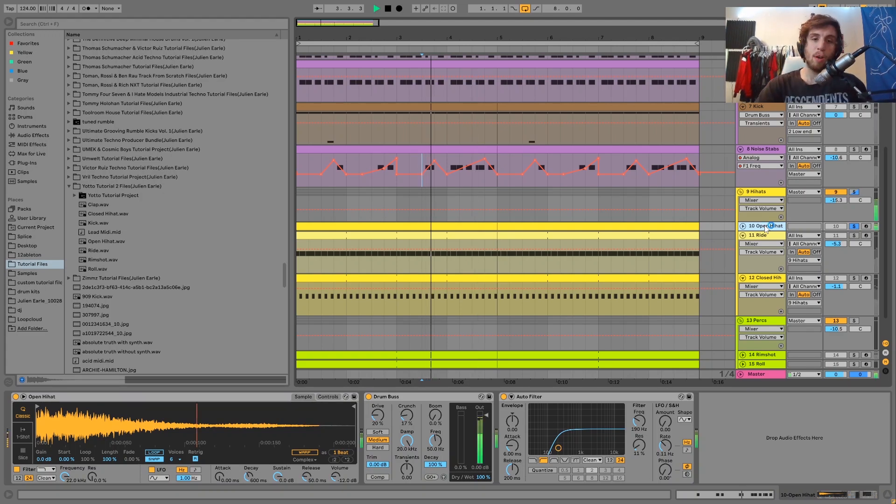
Compare the Open Hihat with and without the Ride, and solo the Ride alone to show its Simpler and Auto Pan.
{"action": "left_click", "coordinate": [854, 235], "text": "ctrl"}
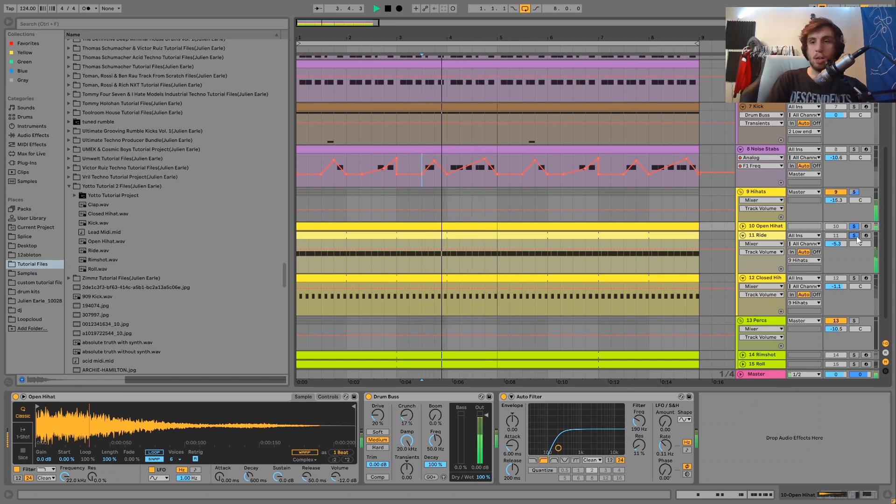
{"action": "left_click", "coordinate": [855, 236]}
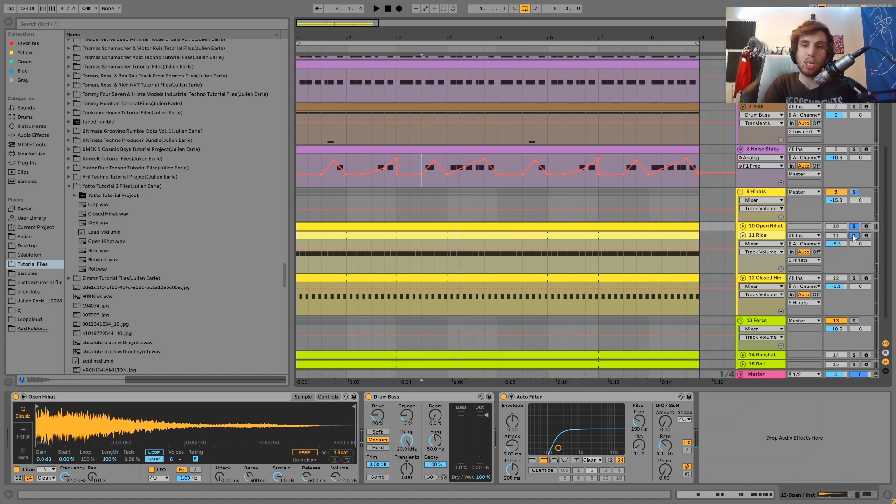
{"action": "key", "text": "space"}
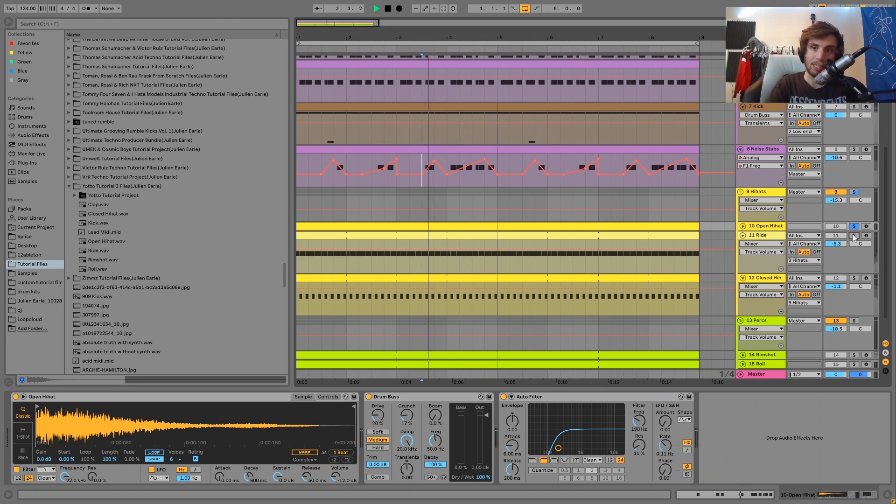
{"action": "left_click", "coordinate": [854, 235]}
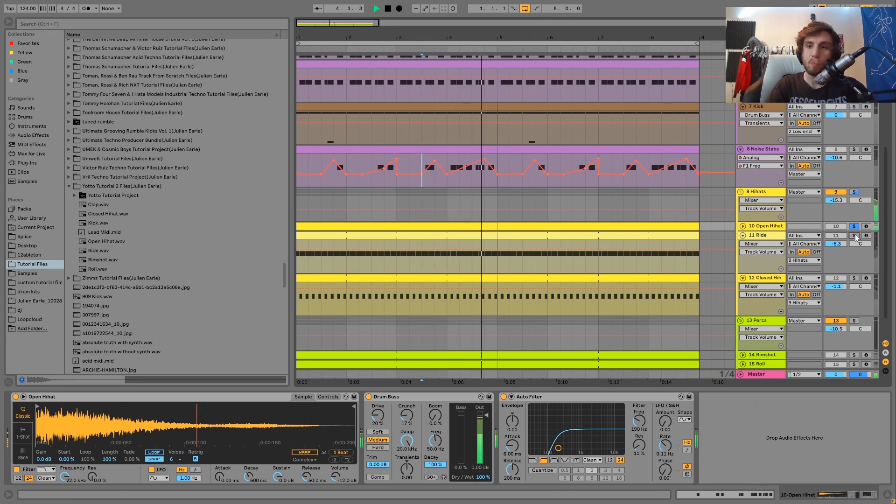
{"action": "left_click", "coordinate": [763, 235]}
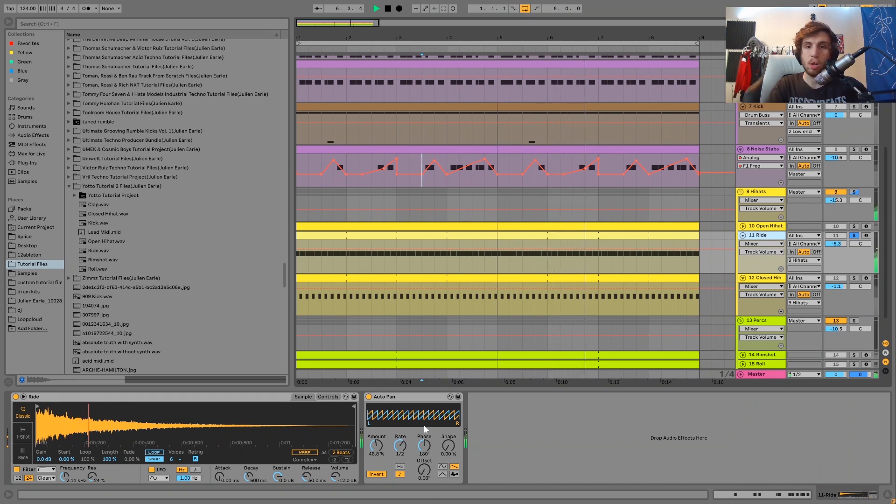
{"action": "key", "text": "space"}
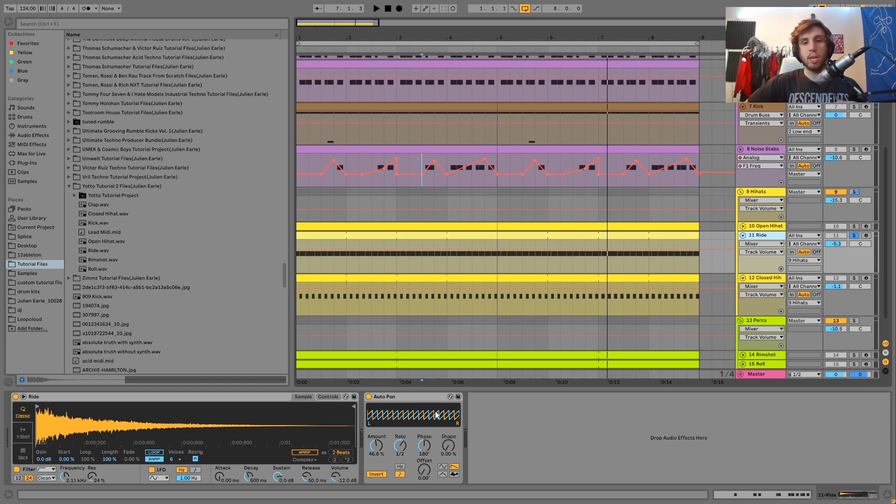
Open the first Ride clip's MIDI notes, play the pattern from 1.1.1, and return to the Ride's devices.
{"action": "double_click", "coordinate": [345, 236]}
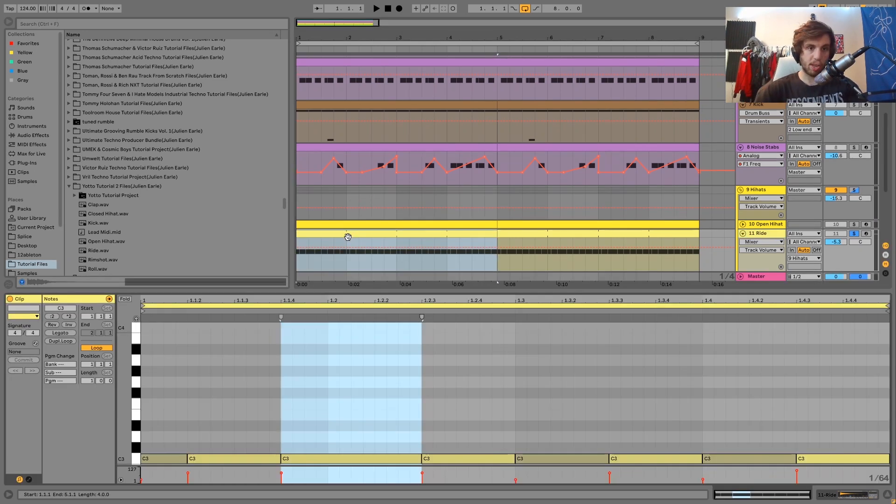
{"action": "key", "text": "space"}
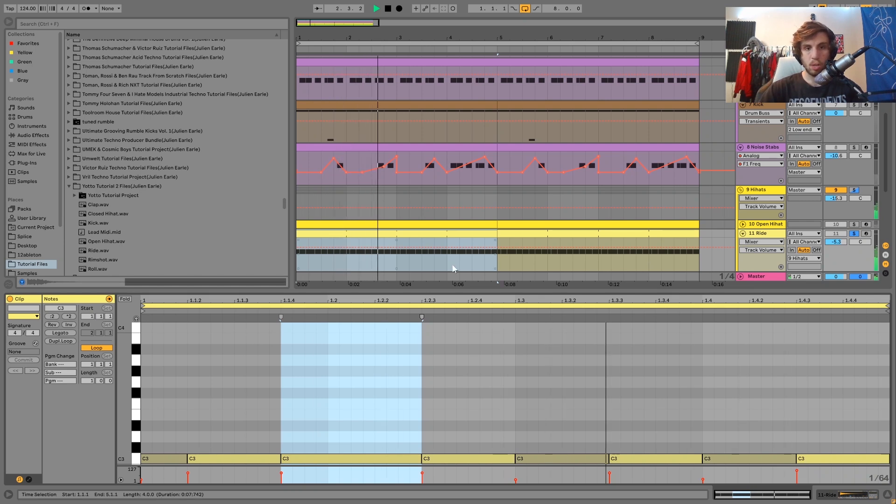
{"action": "key", "text": "space"}
{"action": "left_click", "coordinate": [757, 235]}
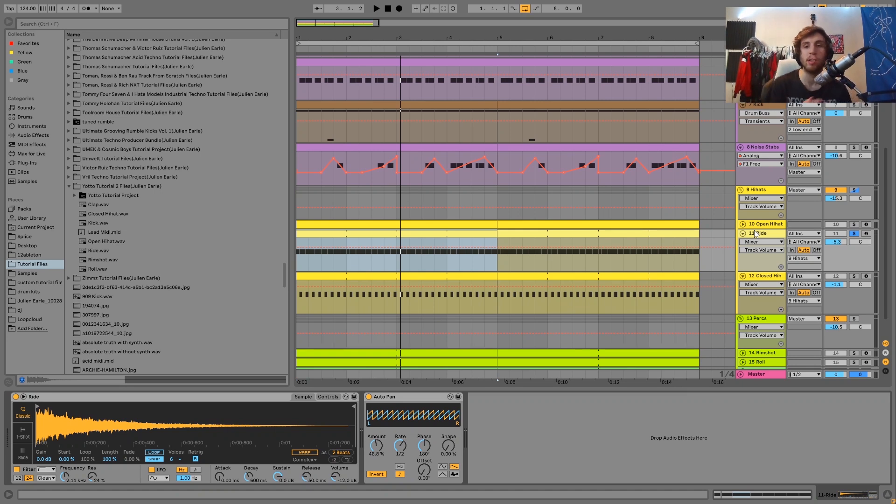
{"action": "key", "text": "space"}
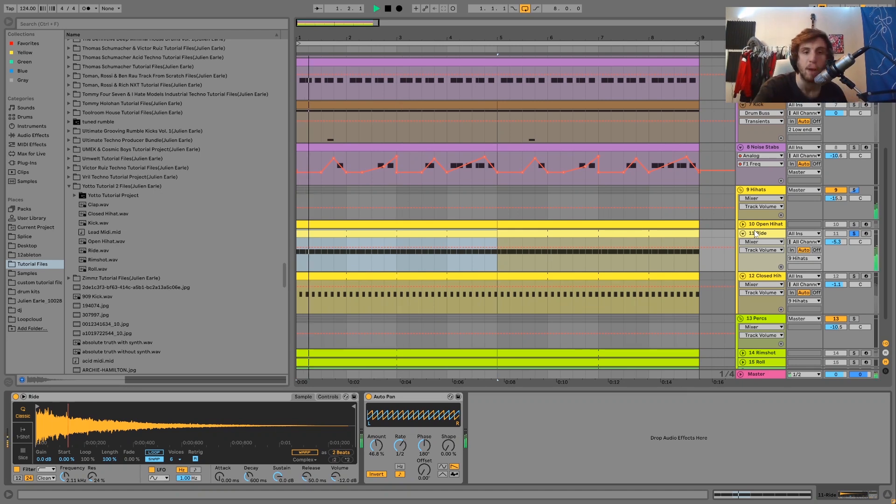
Audition the soloed Ride from the start again while examining its Auto Pan settings.
{"action": "left_click", "coordinate": [856, 190]}
{"action": "left_click", "coordinate": [855, 233]}
{"action": "key", "text": "space"}
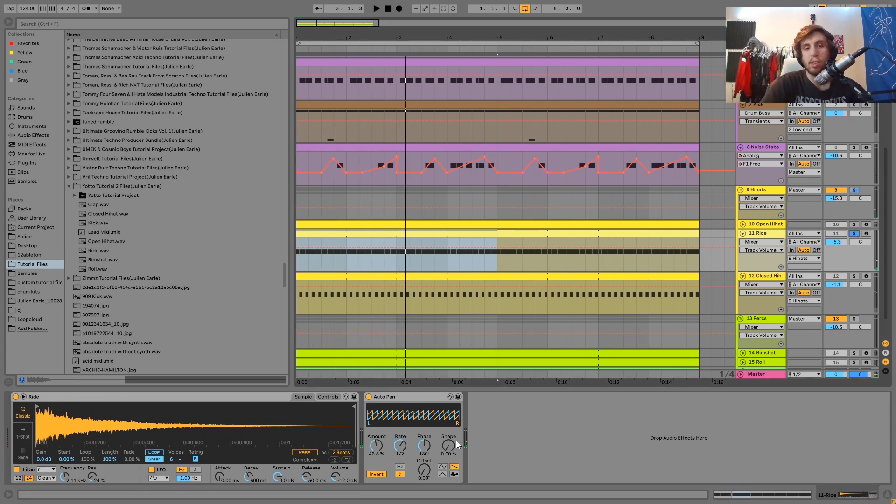
{"action": "key", "text": "space"}
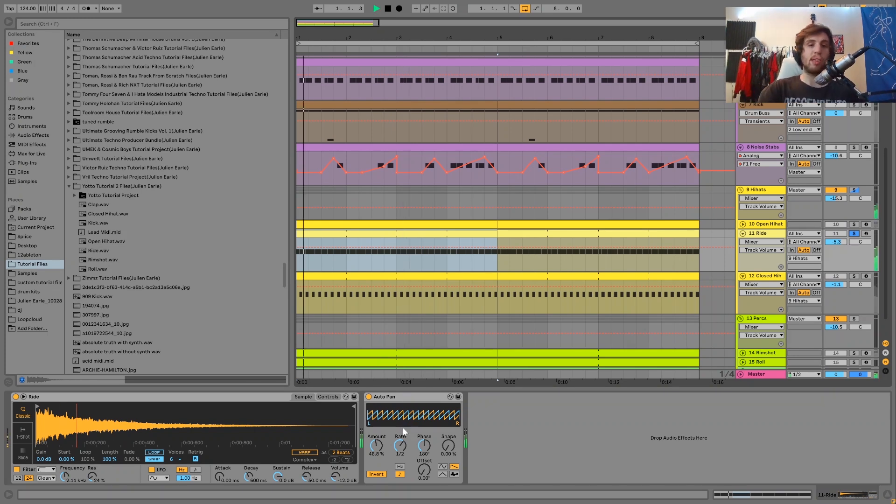
Unsolo the Ride and play the full mix from 1.1.1.
{"action": "left_click", "coordinate": [854, 234]}
{"action": "left_click", "coordinate": [763, 234]}
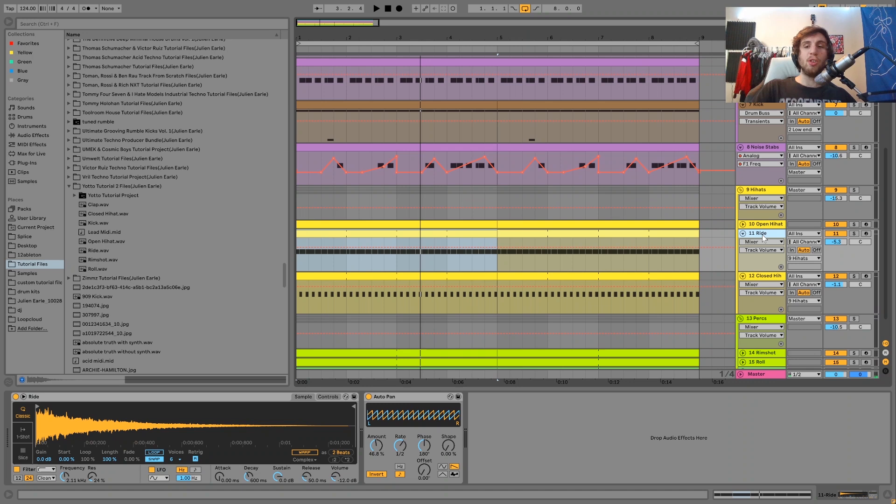
{"action": "scroll", "coordinate": [763, 234], "scroll_direction": "up", "scroll_amount": 1}
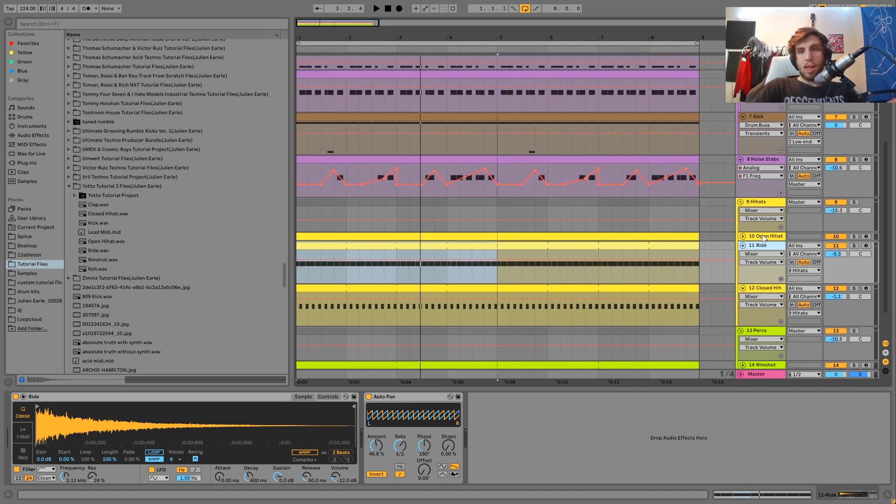
{"action": "scroll", "coordinate": [469, 66], "scroll_direction": "up", "scroll_amount": 5}
{"action": "scroll", "coordinate": [546, 122], "scroll_direction": "down", "scroll_amount": 6}
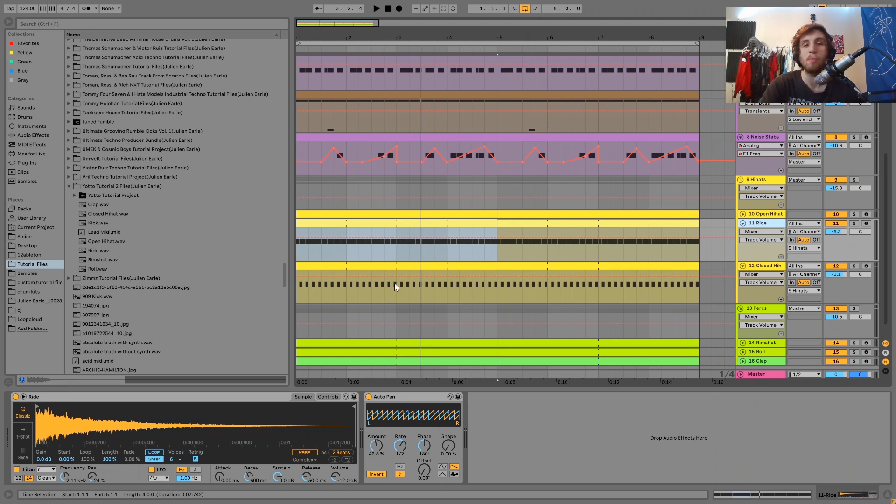
{"action": "key", "text": "space"}
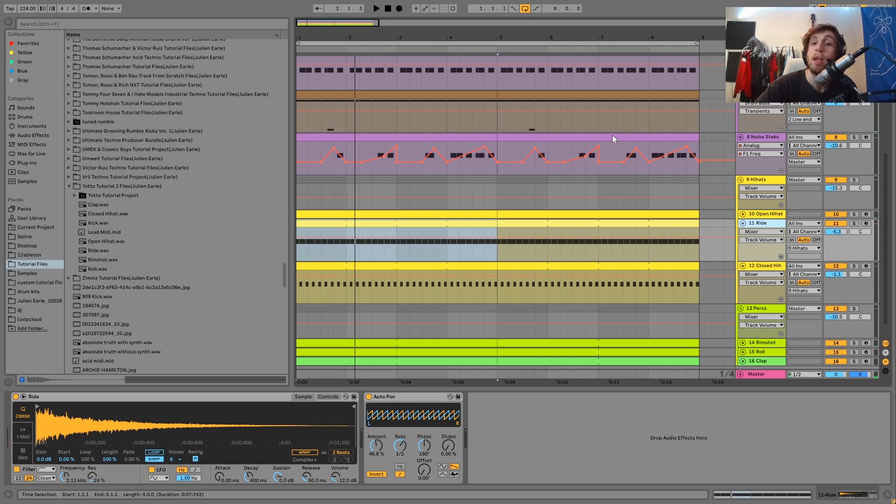
Solo the Closed Hihat, show its Simpler controls, and play it alone and together with the Open Hihat.
{"action": "left_click", "coordinate": [854, 266]}
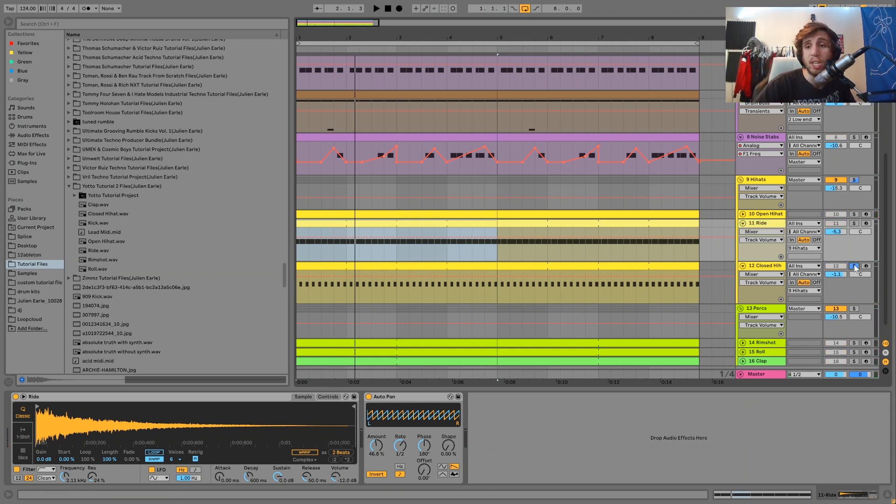
{"action": "left_click", "coordinate": [785, 264]}
{"action": "key", "text": "space"}
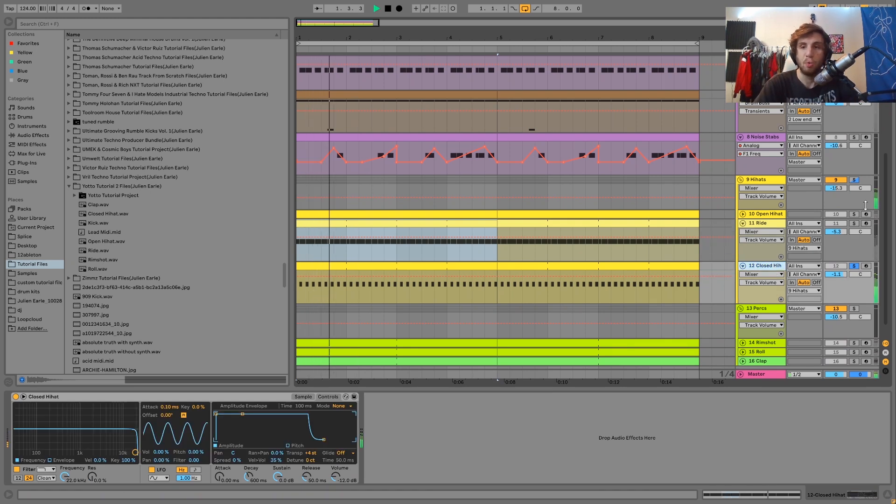
{"action": "left_click", "coordinate": [854, 214]}
{"action": "key", "text": "space"}
{"action": "key", "text": "space"}
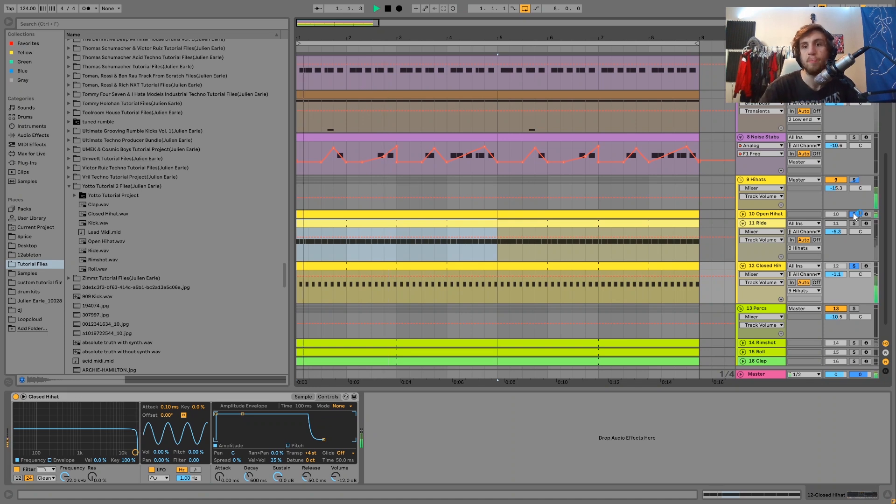
{"action": "key", "text": "space"}
Solo the whole Hihats group and delete the Saturator from its device chain.
{"action": "left_click", "coordinate": [854, 180]}
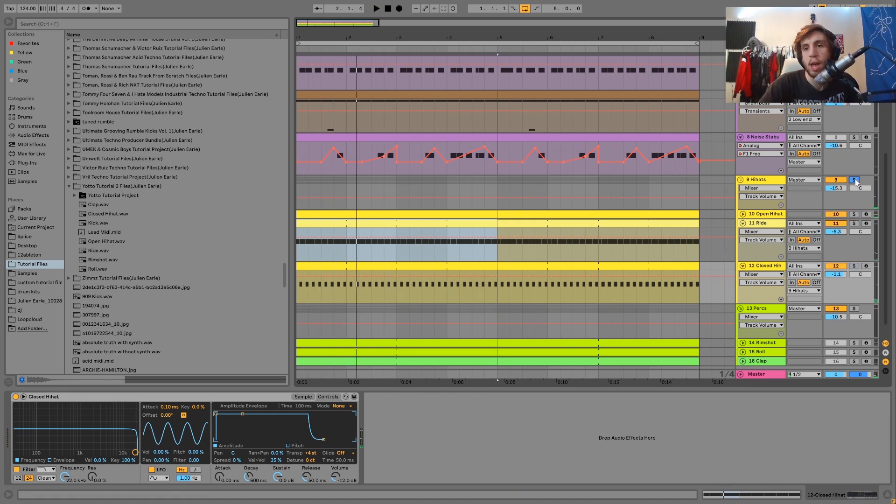
{"action": "left_click", "coordinate": [764, 177]}
{"action": "left_click", "coordinate": [141, 399]}
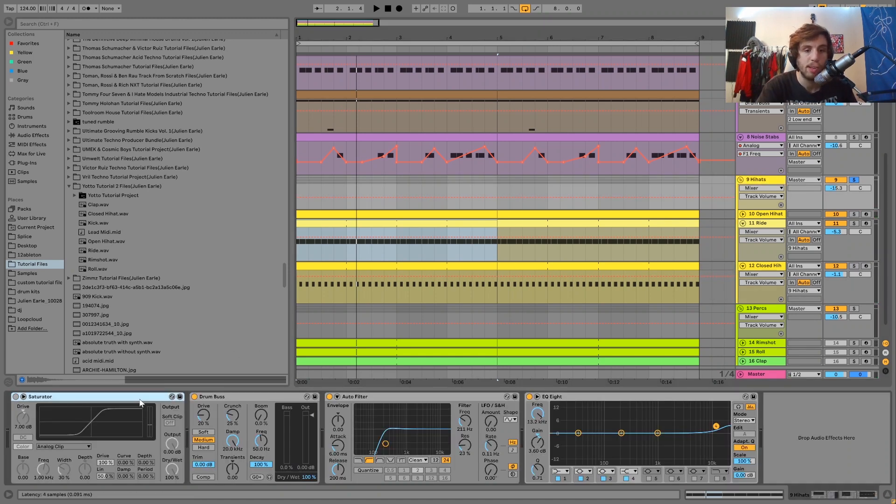
{"action": "key", "text": "Delete"}
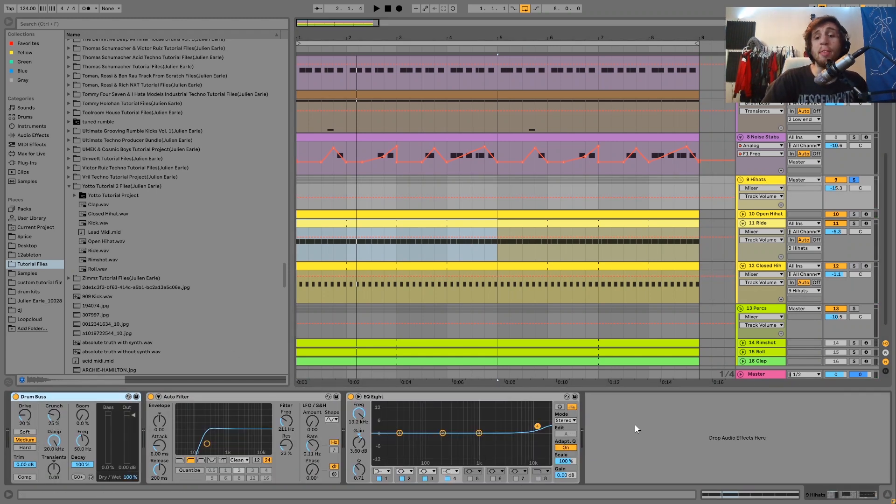
Play the Hihats group, comparing its Drum Buss bypassed and switched back on, and audition the Auto Filter and EQ Eight chain.
{"action": "key", "text": "space"}
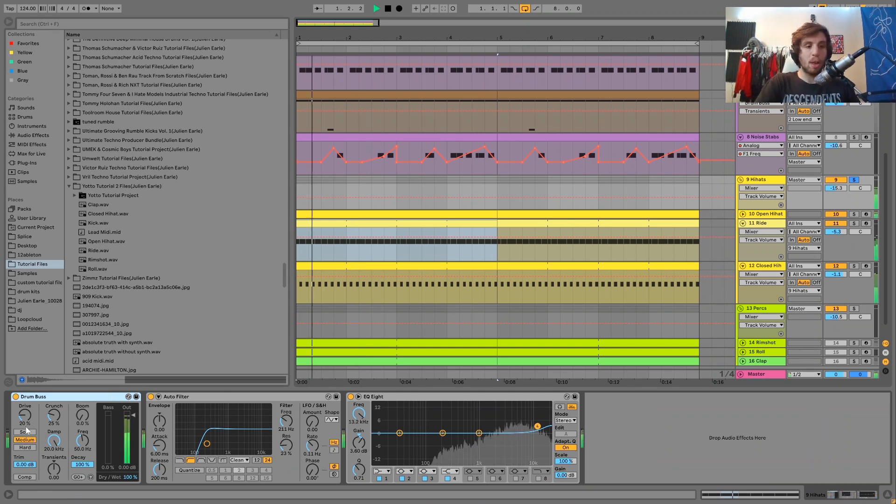
{"action": "left_click", "coordinate": [15, 397]}
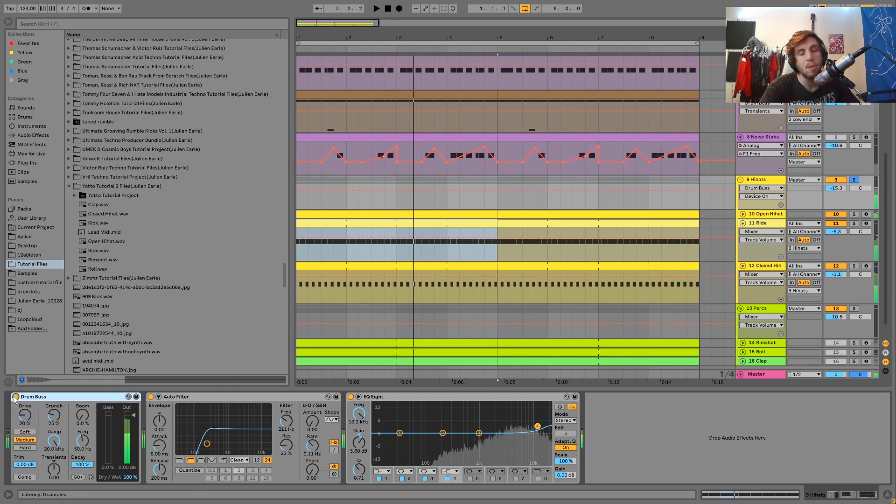
{"action": "left_click", "coordinate": [15, 396]}
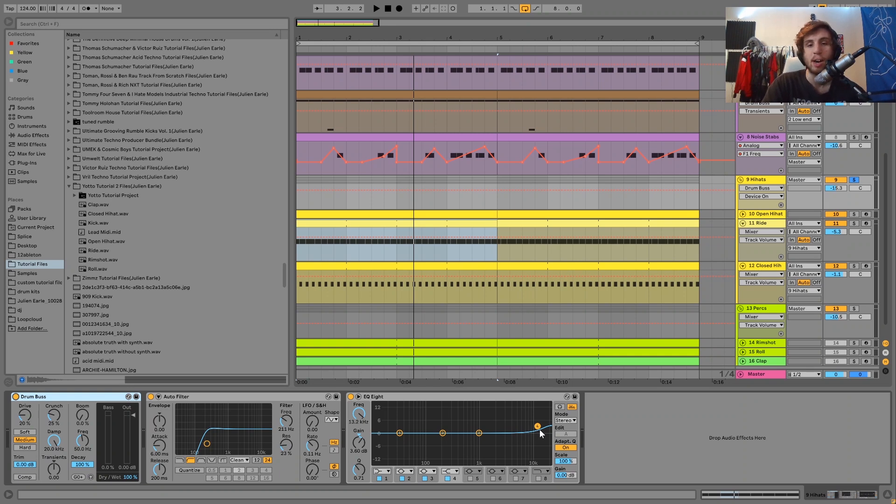
{"action": "key", "text": "space"}
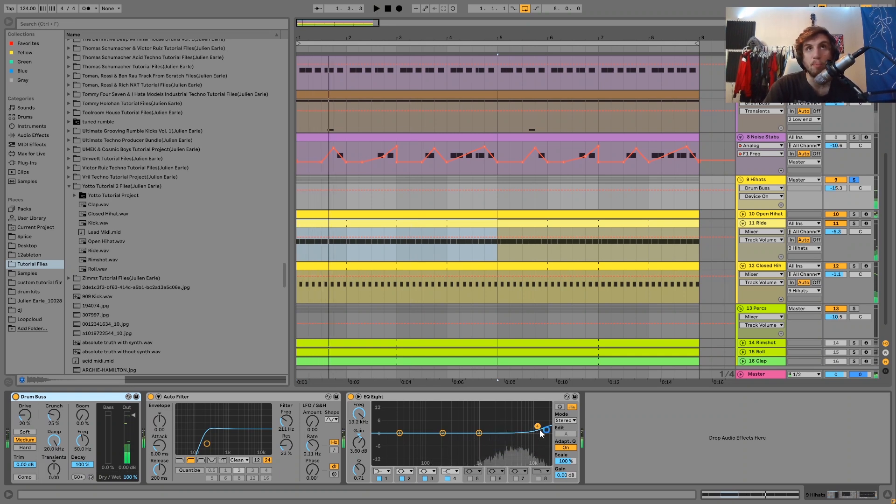
Solo the Percs group and play it from 1.1.1.
{"action": "scroll", "coordinate": [731, 275], "scroll_direction": "down", "scroll_amount": 1}
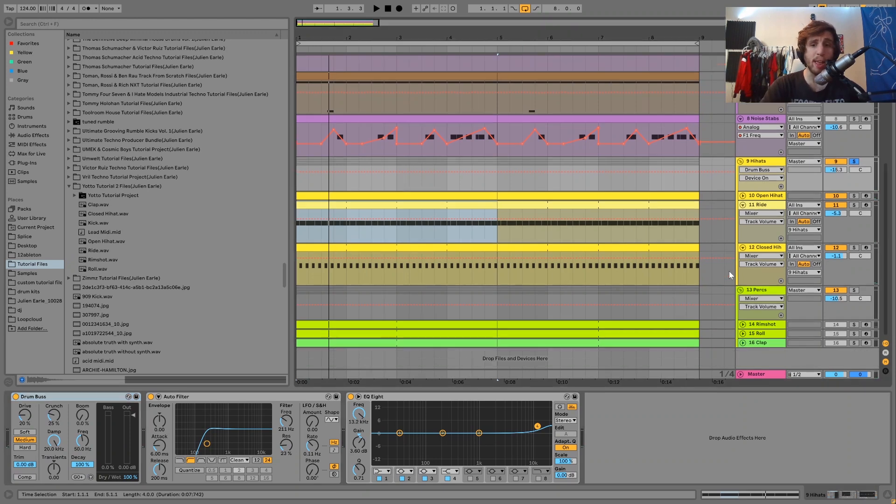
{"action": "left_click", "coordinate": [854, 290]}
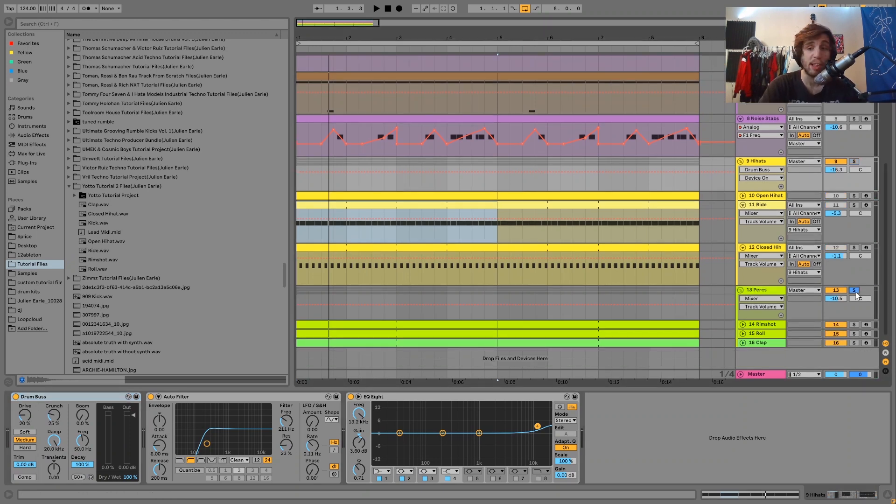
{"action": "key", "text": "space"}
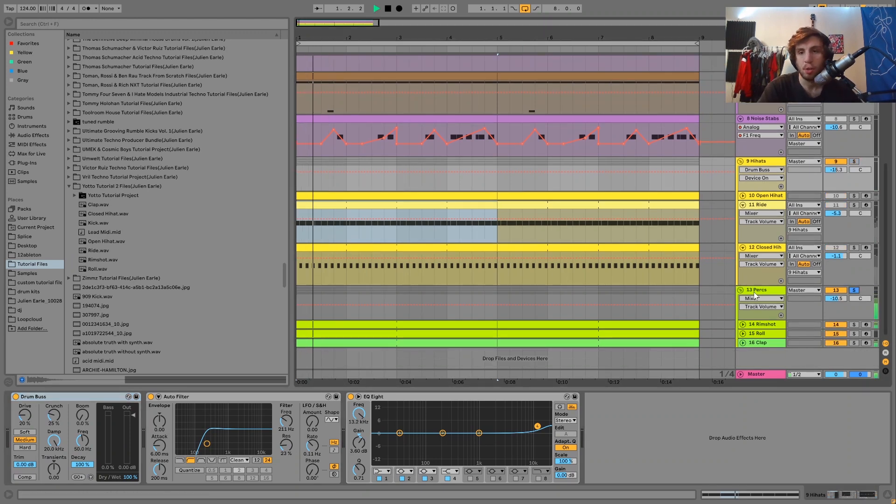
Show the Rimshot's Simpler controls and unfold the Rimshot, Roll and Clap tracks to reveal their patterns during playback.
{"action": "left_click", "coordinate": [762, 324]}
{"action": "left_click", "coordinate": [743, 324]}
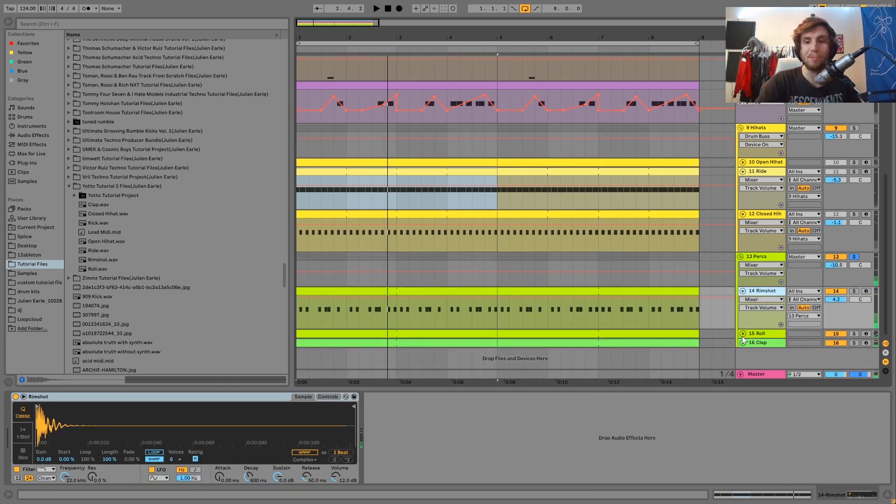
{"action": "left_click", "coordinate": [742, 334]}
{"action": "left_click", "coordinate": [743, 343]}
{"action": "key", "text": "space"}
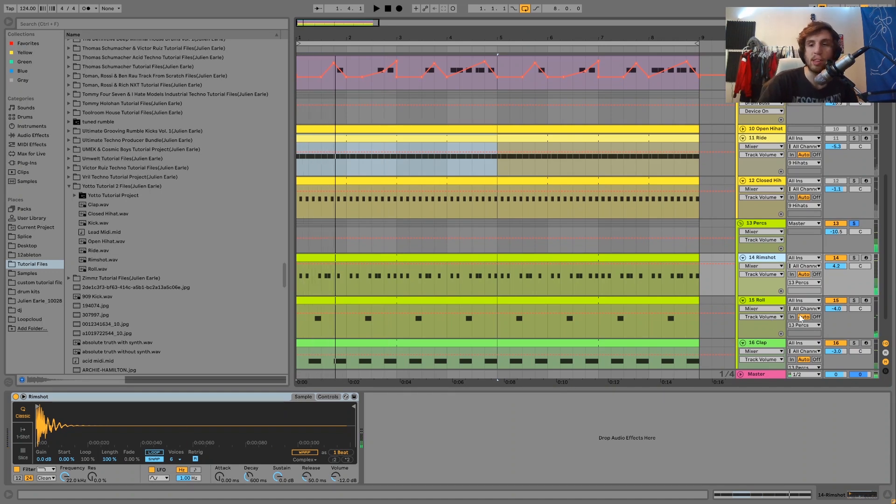
Audition the Roll and the Clap each soloed, showing each track's device chain.
{"action": "left_click", "coordinate": [854, 300]}
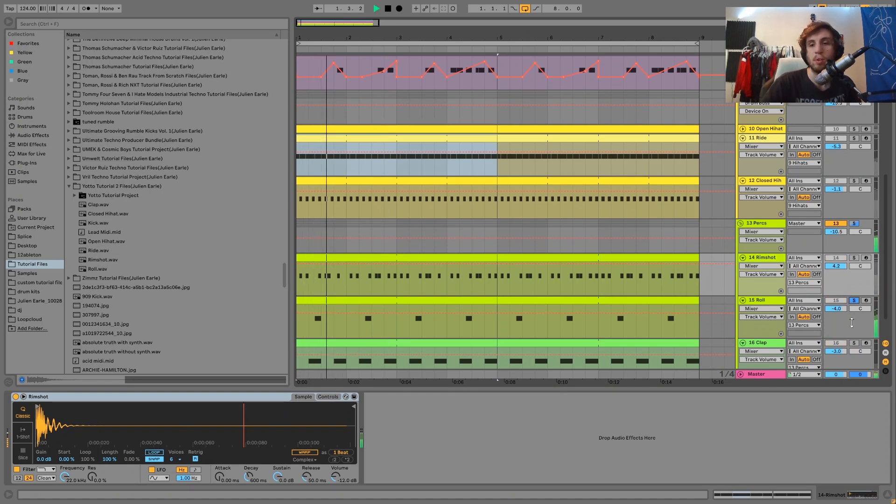
{"action": "left_click", "coordinate": [773, 300]}
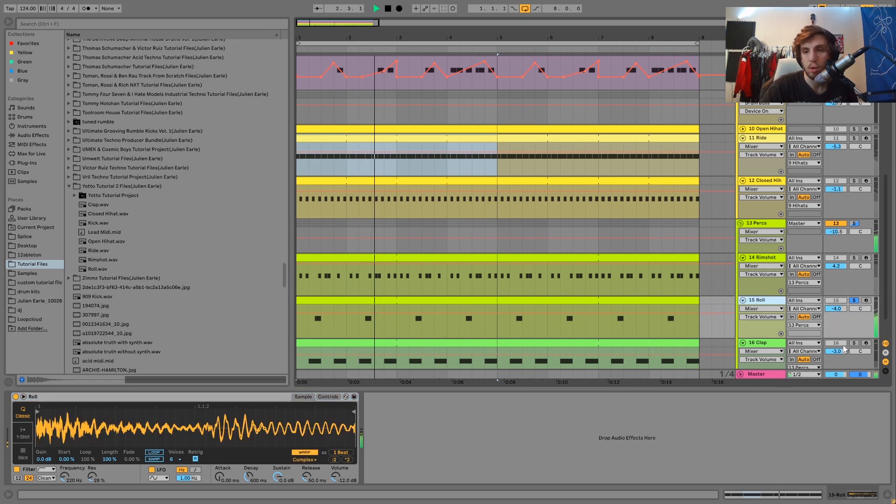
{"action": "left_click", "coordinate": [853, 343]}
{"action": "left_click", "coordinate": [759, 343]}
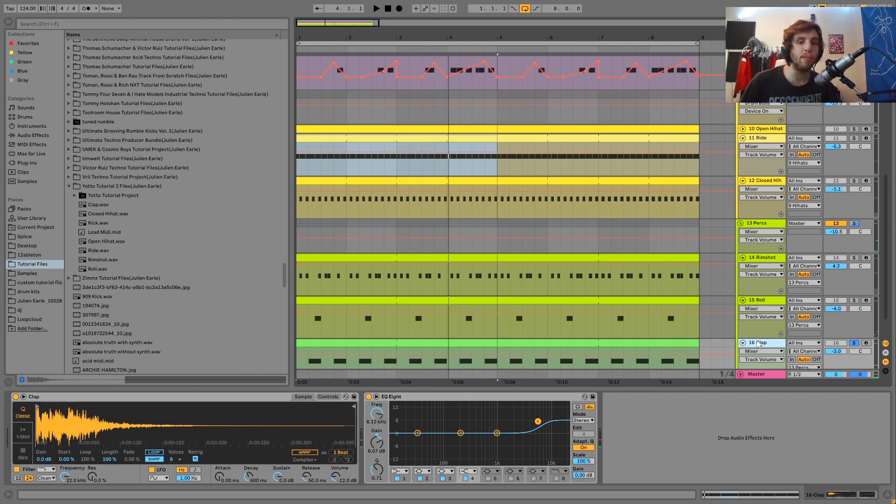
Solo the whole Percs group and play it repeatedly from 1.1.1 with the Clap's Simpler and EQ Eight shown.
{"action": "left_click", "coordinate": [854, 224]}
{"action": "key", "text": "space"}
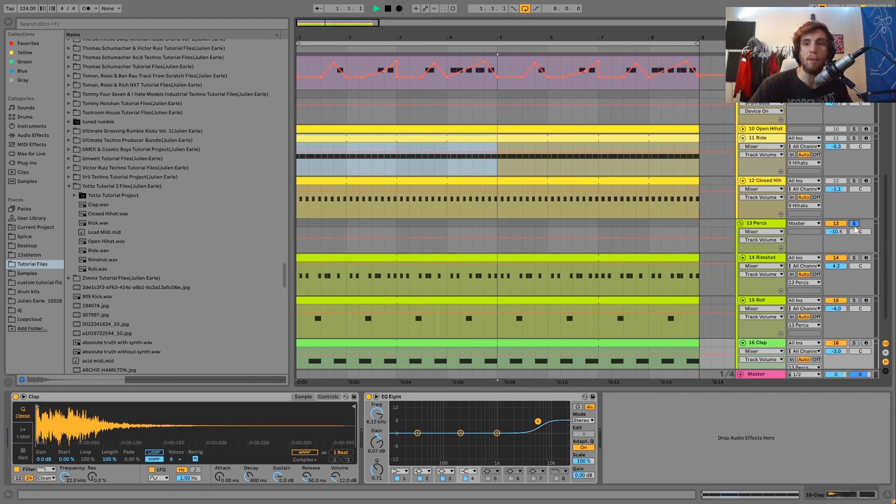
{"action": "key", "text": "space"}
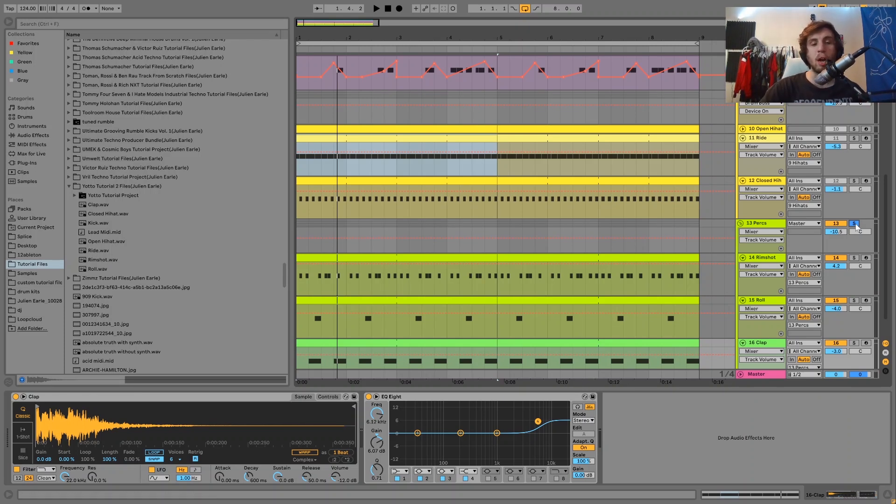
{"action": "key", "text": "space"}
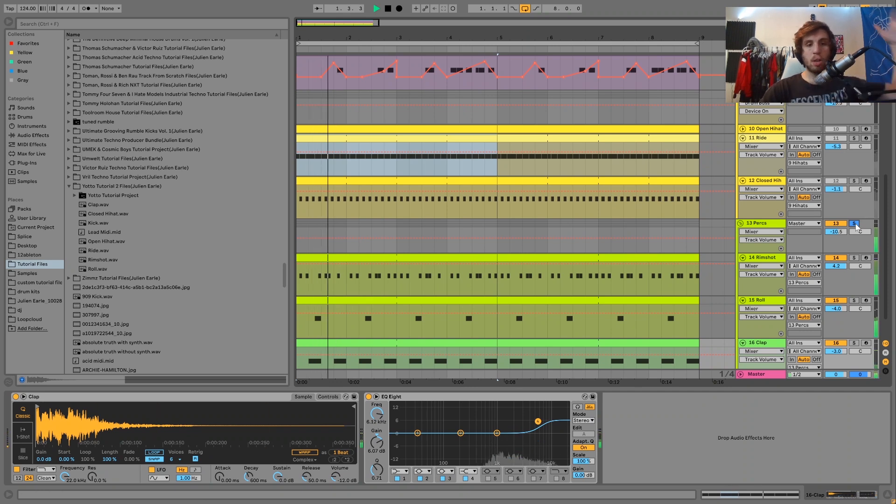
{"action": "key", "text": "space"}
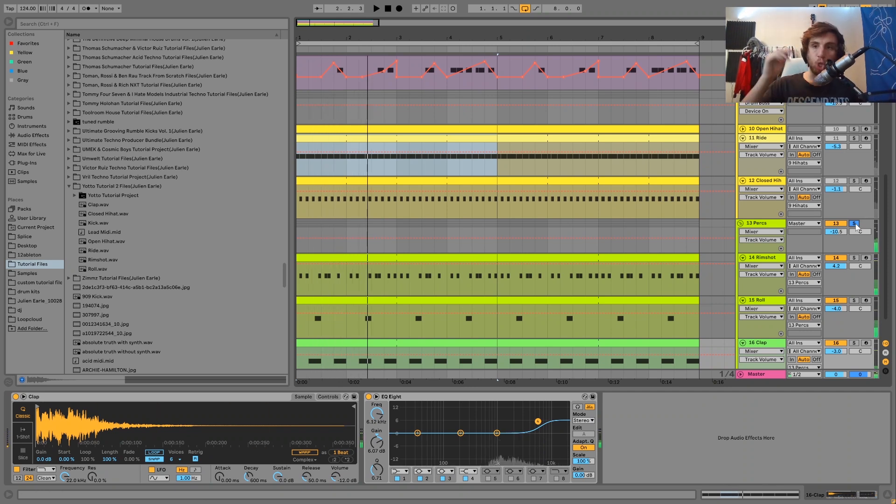
{"action": "key", "text": "space"}
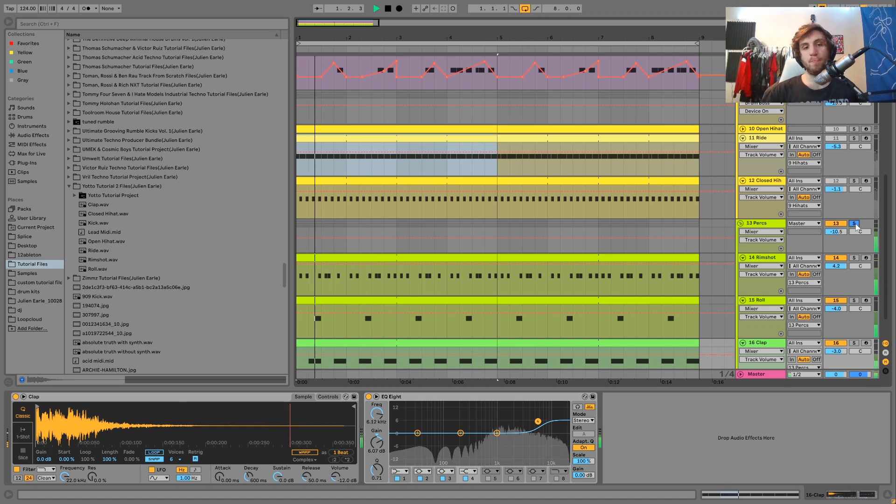
{"action": "key", "text": "space"}
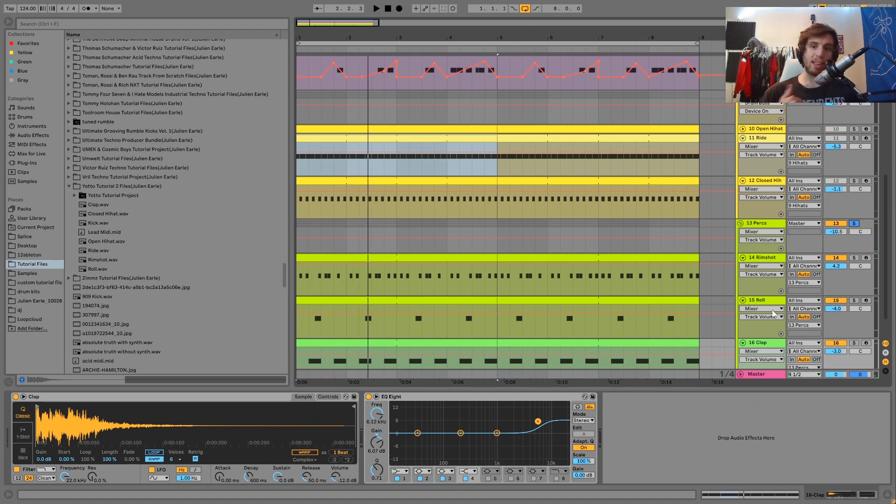
{"action": "left_click", "coordinate": [757, 347]}
{"action": "key", "text": "space"}
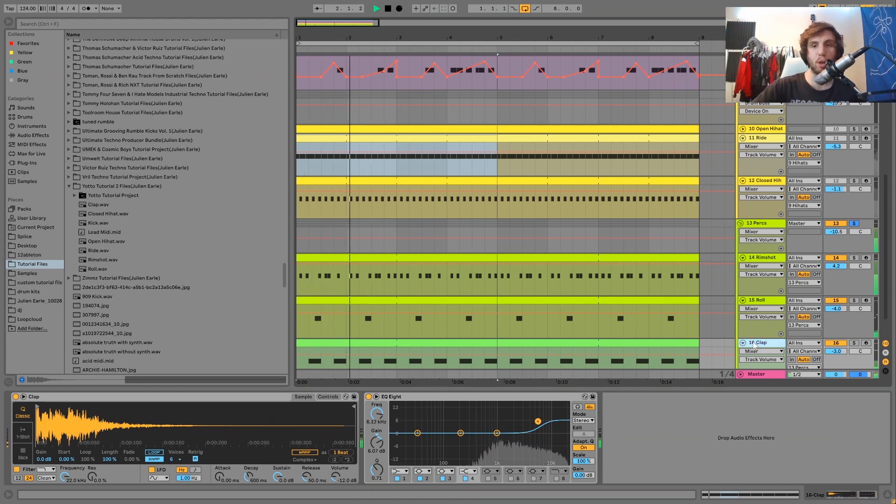
Examine the Percs group's Drum Buss and EQ Eight during playback, comparing them with the Hihats group's device chain.
{"action": "left_click", "coordinate": [765, 224]}
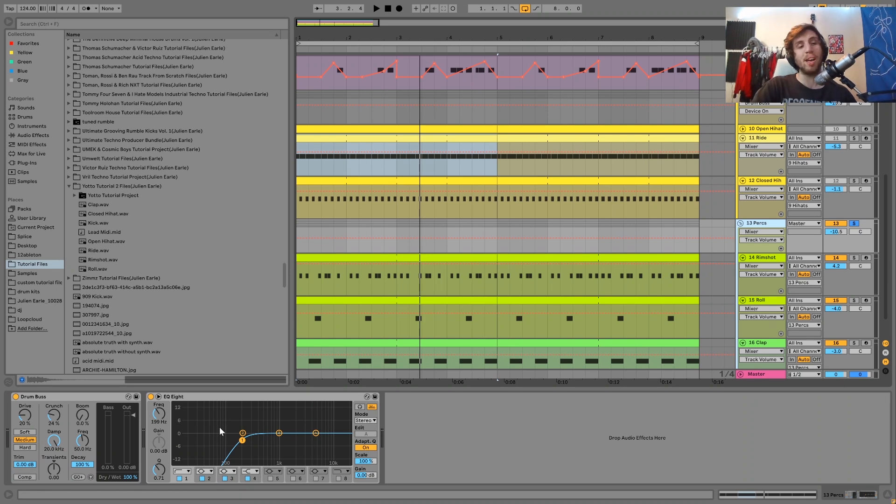
{"action": "key", "text": "space"}
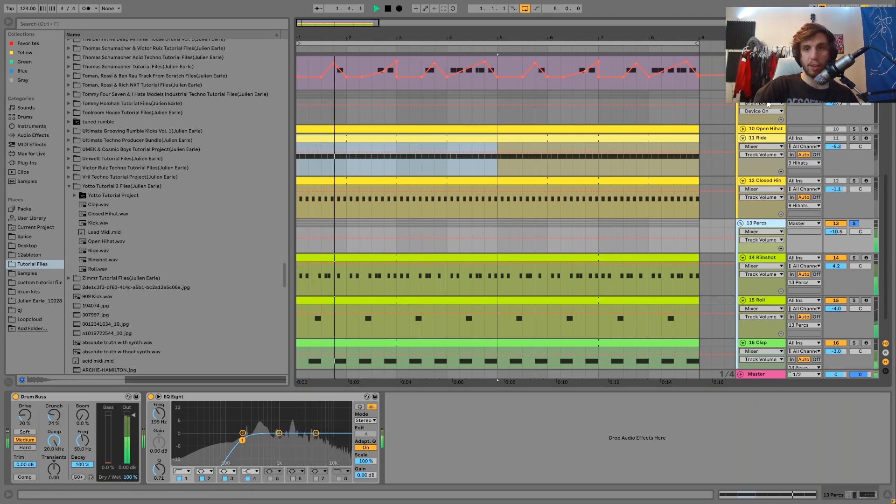
{"action": "left_click", "coordinate": [763, 94]}
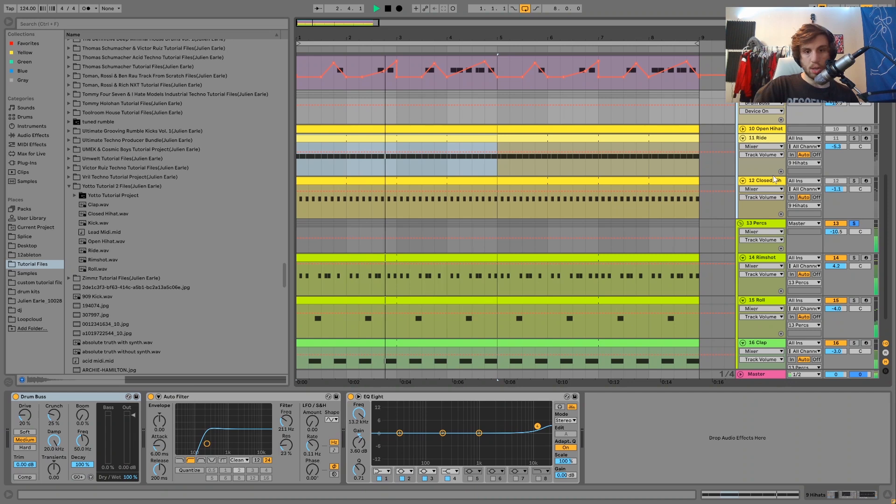
{"action": "left_click", "coordinate": [766, 229]}
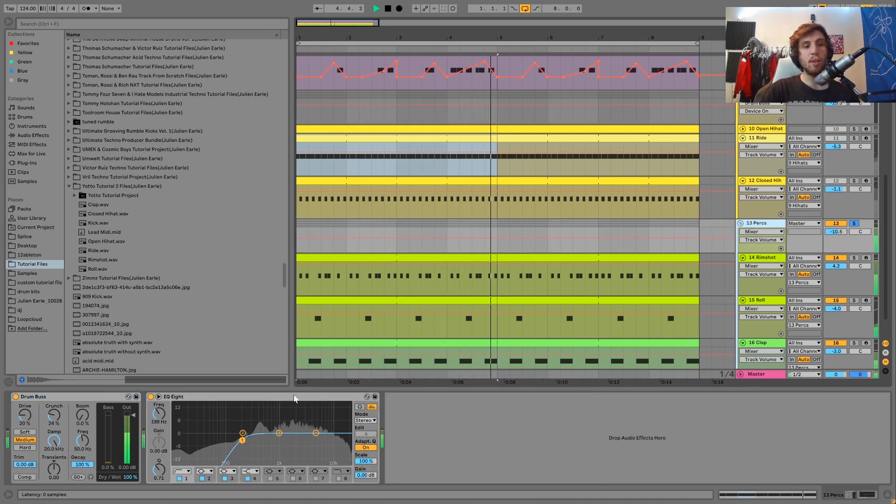
{"action": "key", "text": "space"}
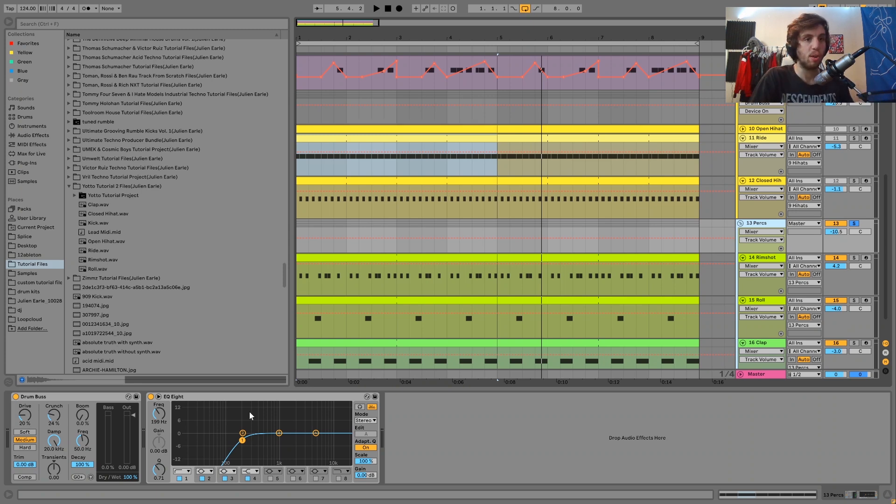
Unsolo the Percs group and play the full mix from 1.1.1.
{"action": "key", "text": "space"}
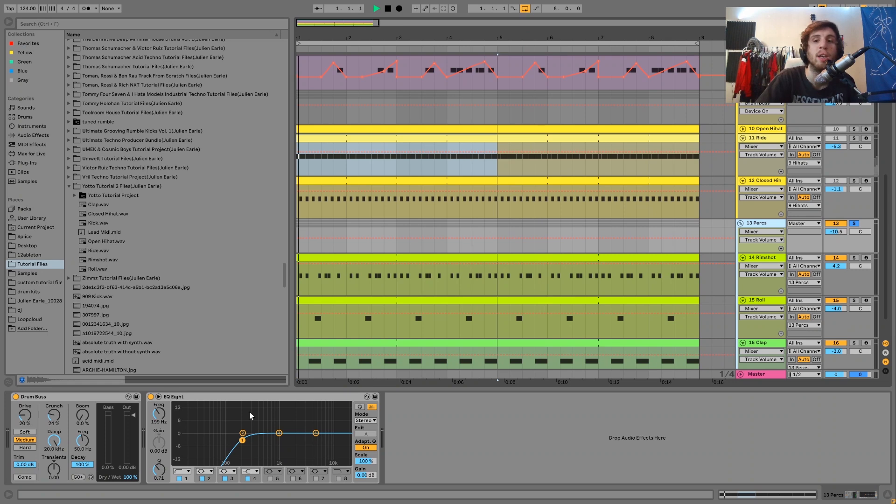
{"action": "left_click", "coordinate": [856, 223]}
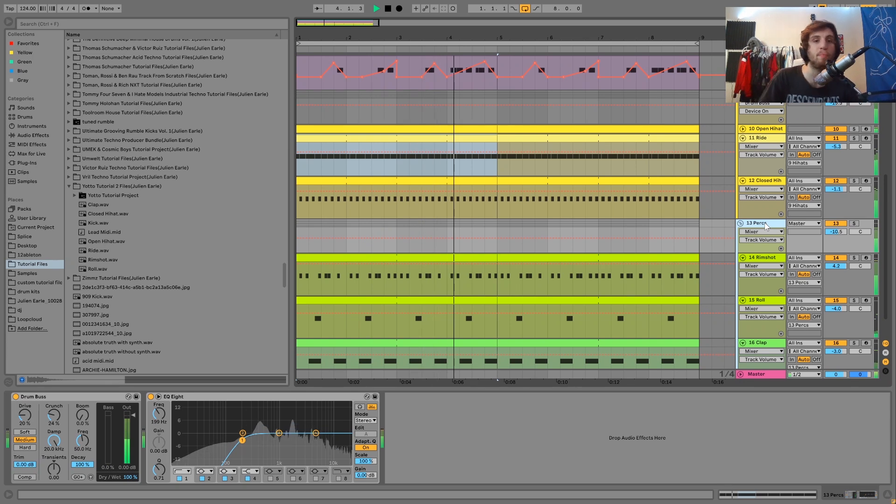
{"action": "key", "text": "space"}
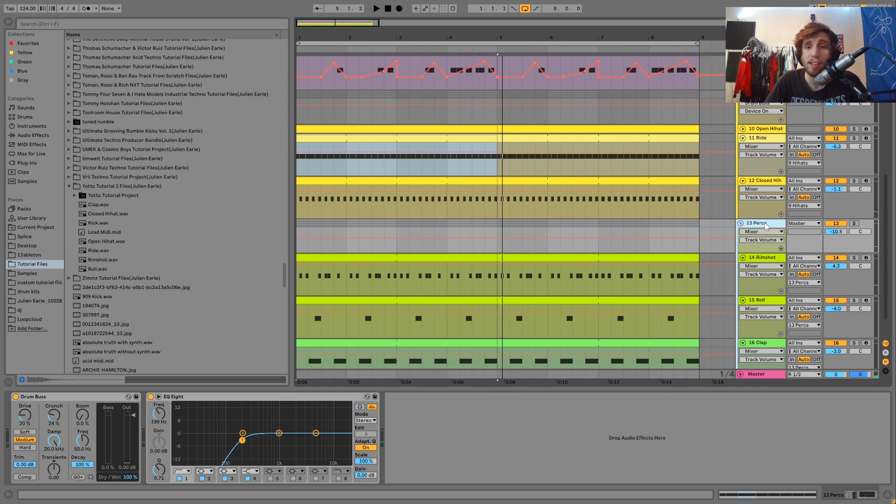
{"action": "scroll", "coordinate": [764, 222], "scroll_direction": "up", "scroll_amount": 10}
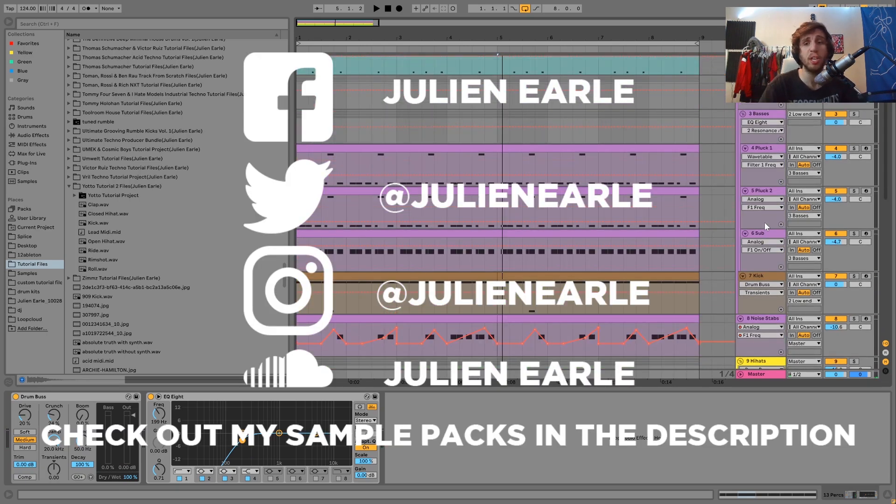